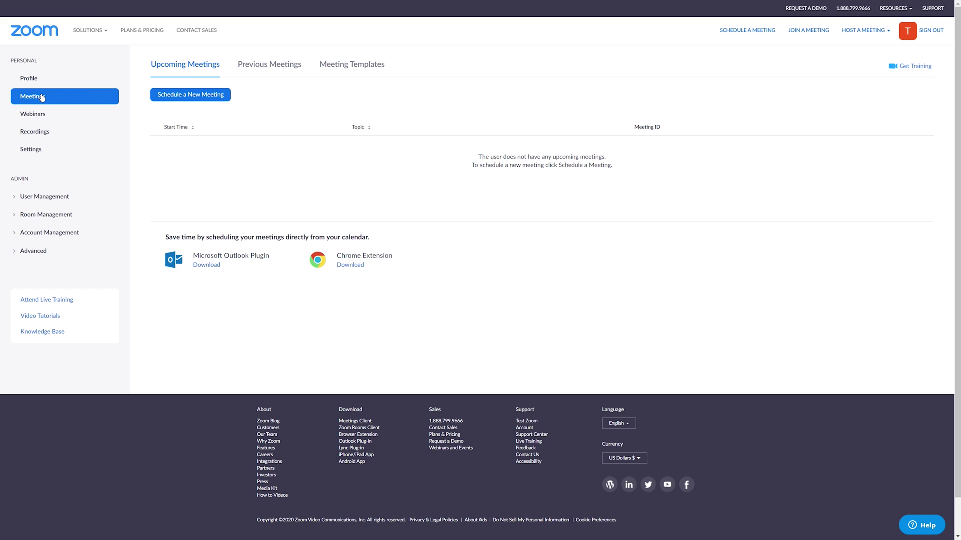
- Create a new scheduled meeting with the topic "Group meeting 1", leaving the description empty
{"action": "left_click", "coordinate": [171, 99]}
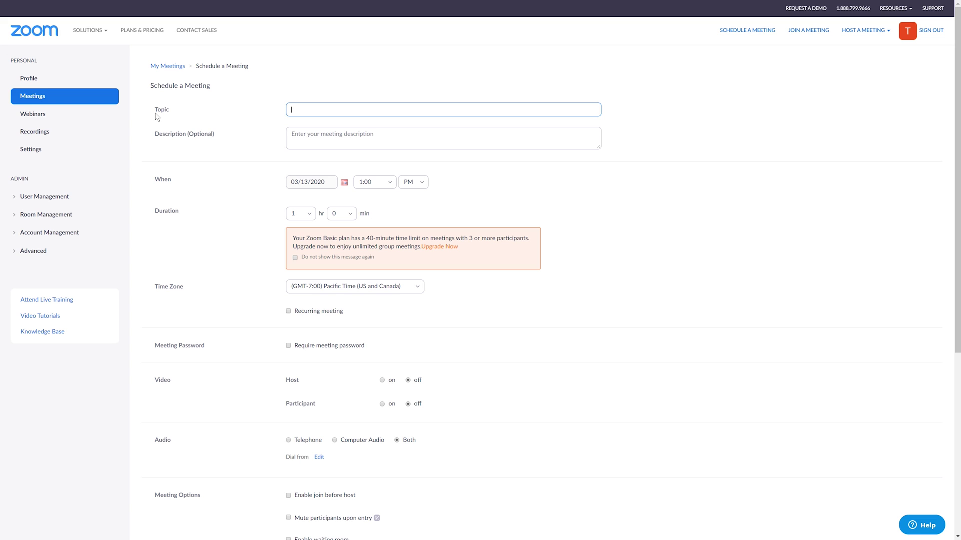
{"action": "type", "text": "Group meeting  1"}
{"action": "left_click", "coordinate": [293, 133]}
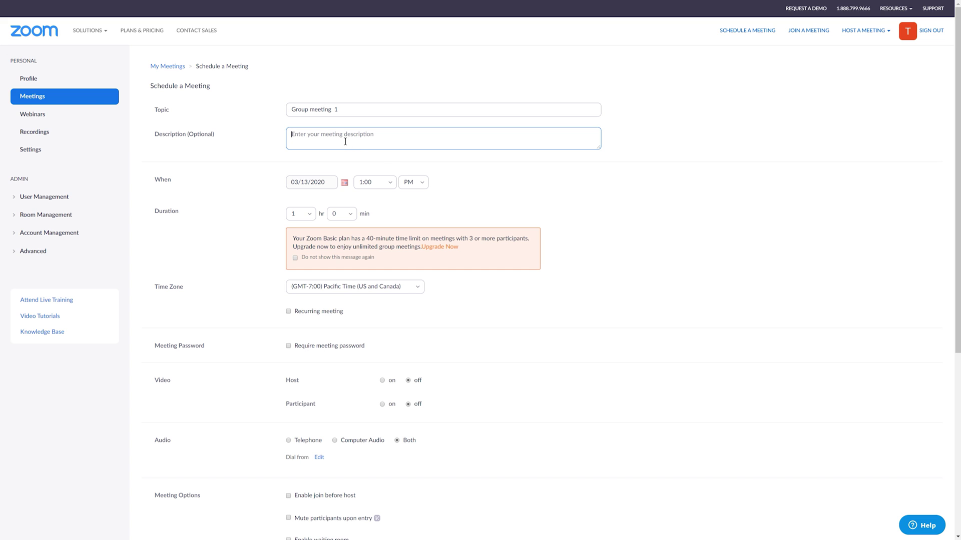
{"action": "left_click", "coordinate": [247, 192]}
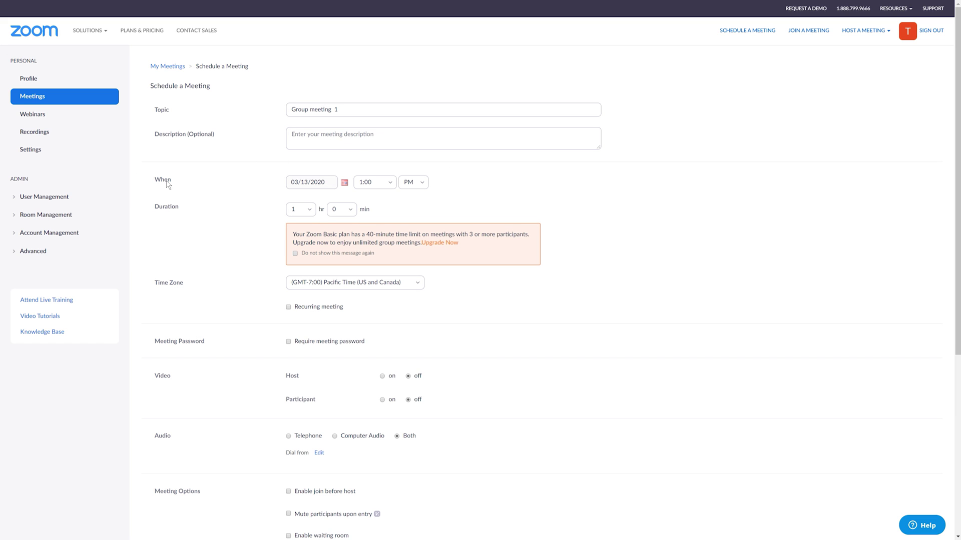
- Set the meeting's start to 03/18/2020 at 12:00 PM
{"action": "left_click", "coordinate": [344, 182]}
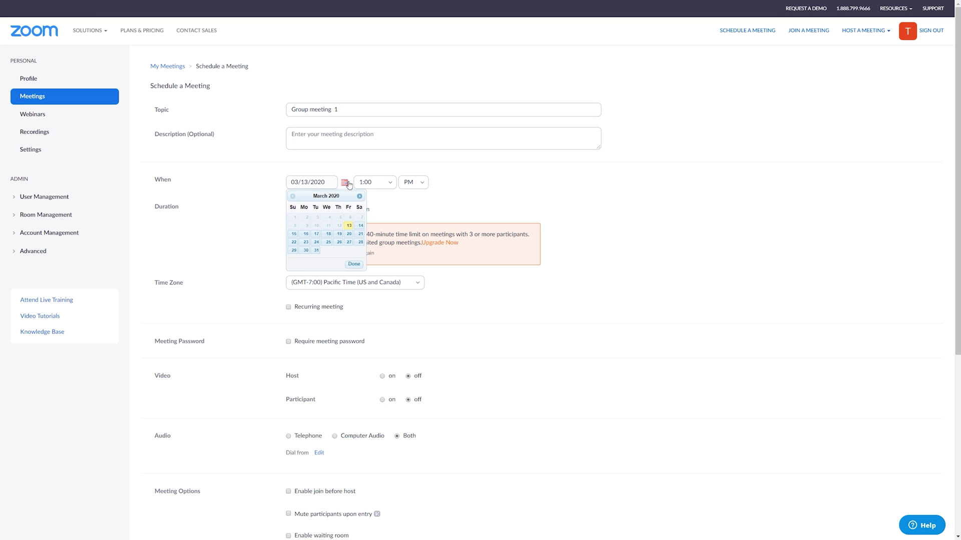
{"action": "left_click", "coordinate": [332, 236]}
{"action": "left_click", "coordinate": [413, 182]}
{"action": "left_click", "coordinate": [374, 182]}
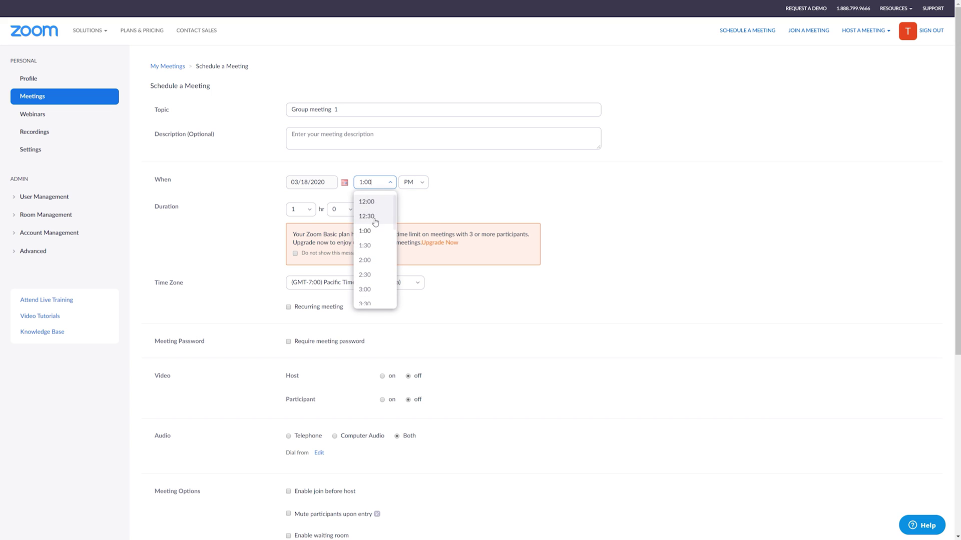
{"action": "left_click", "coordinate": [366, 201]}
{"action": "left_click", "coordinate": [413, 182]}
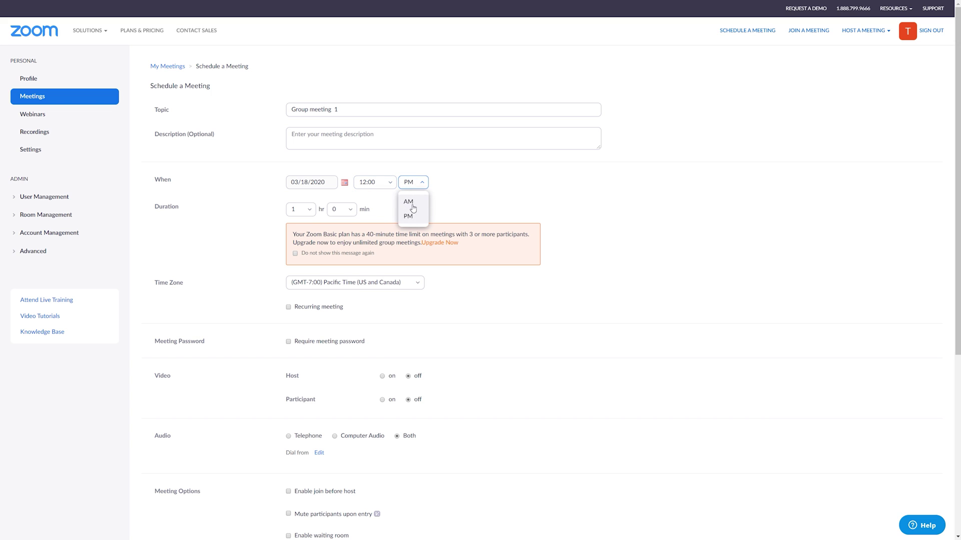
{"action": "left_click", "coordinate": [408, 218]}
- Set the meeting duration to 0 hr 30 min and keep the Pacific time zone
{"action": "left_click", "coordinate": [311, 212]}
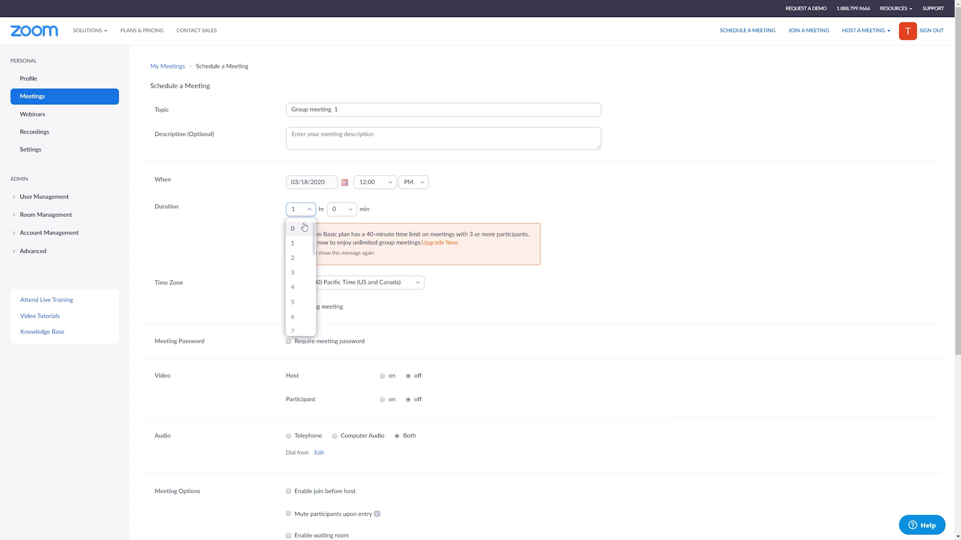
{"action": "left_click", "coordinate": [304, 228]}
{"action": "left_click", "coordinate": [341, 209]}
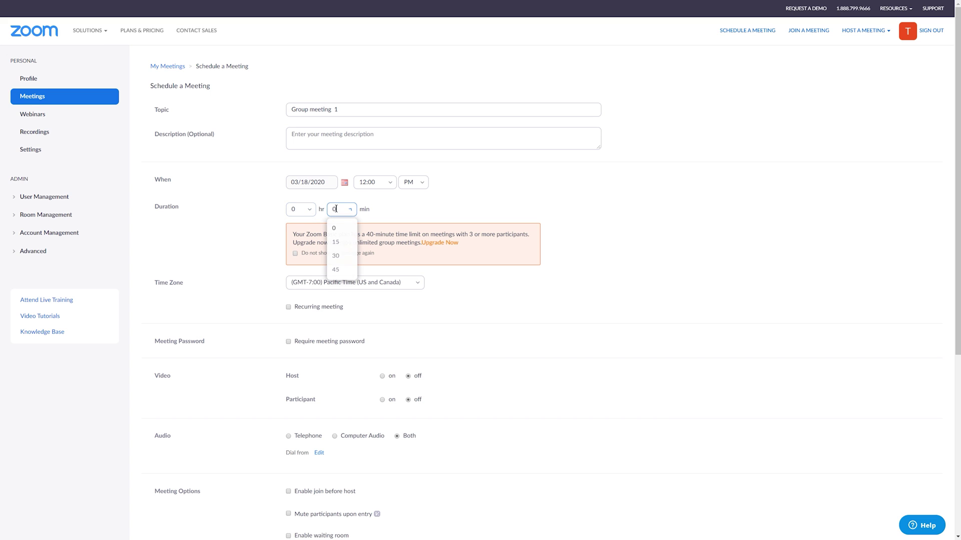
{"action": "left_click", "coordinate": [343, 259]}
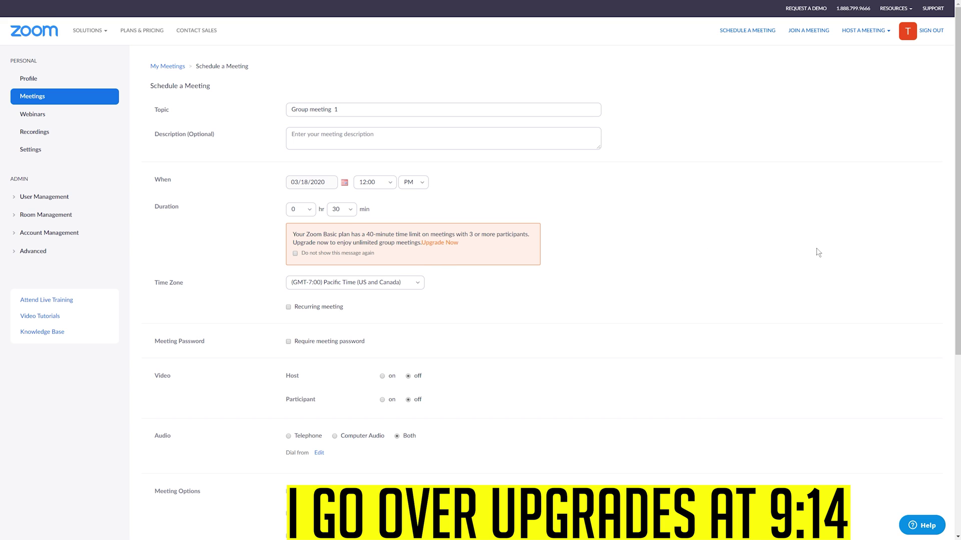
{"action": "left_click", "coordinate": [373, 282]}
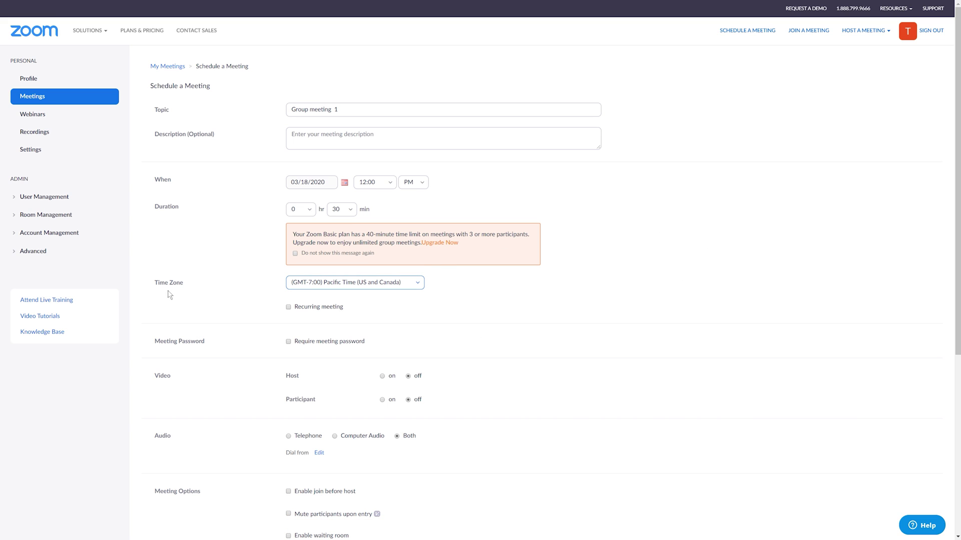
- Try a monthly recurrence on the first Sunday and a required meeting password, and switch both options off again
{"action": "scroll", "coordinate": [230, 270], "scroll_direction": "down", "scroll_amount": 3}
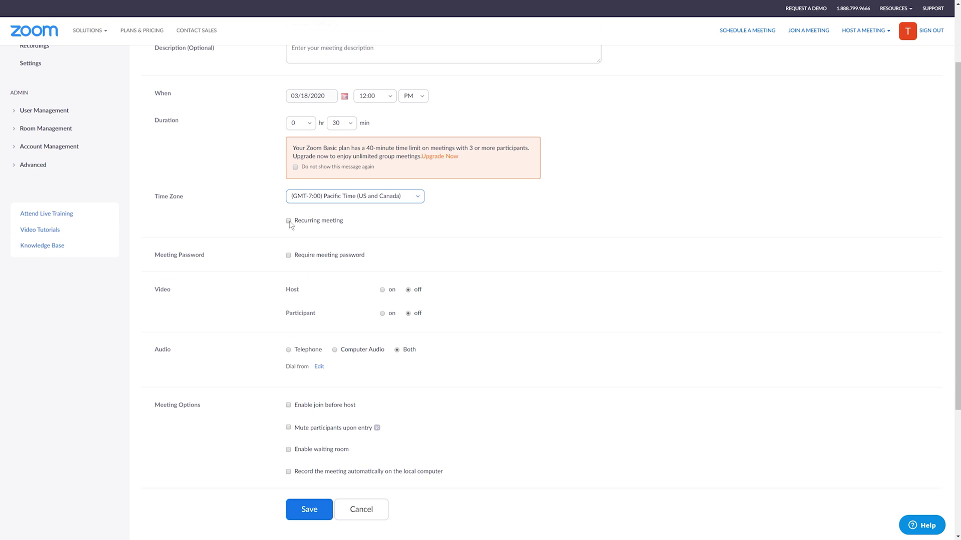
{"action": "left_click", "coordinate": [289, 221]}
{"action": "left_click", "coordinate": [435, 242]}
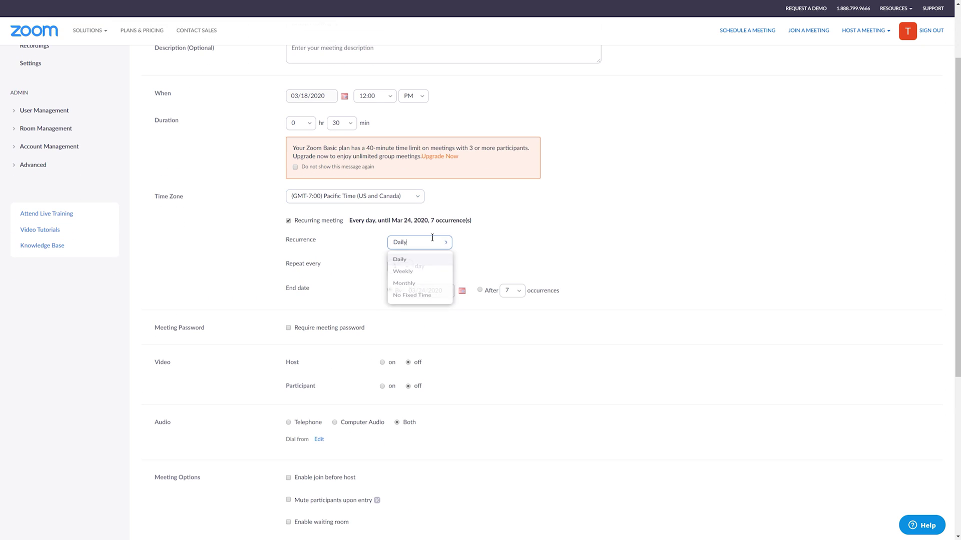
{"action": "left_click", "coordinate": [420, 276]}
{"action": "left_click", "coordinate": [419, 242]}
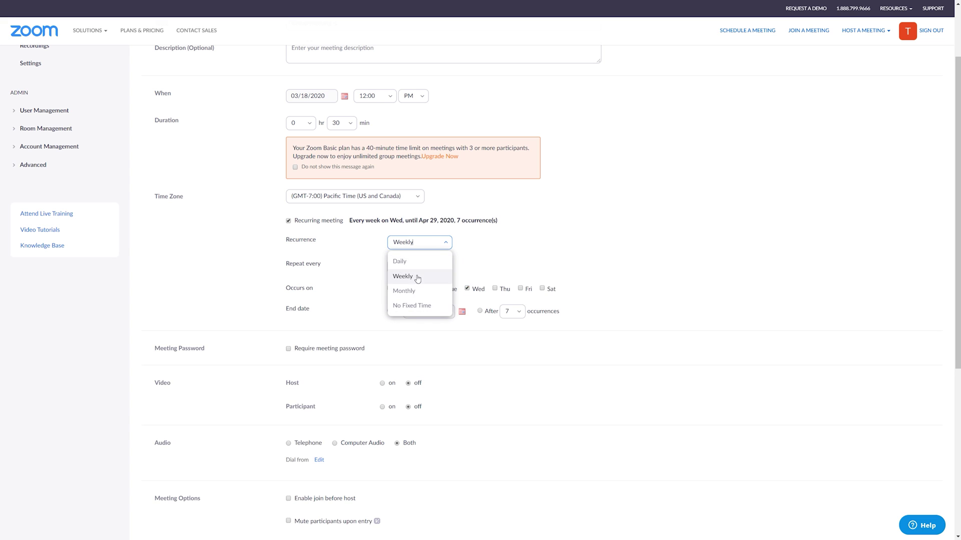
{"action": "left_click", "coordinate": [418, 291]}
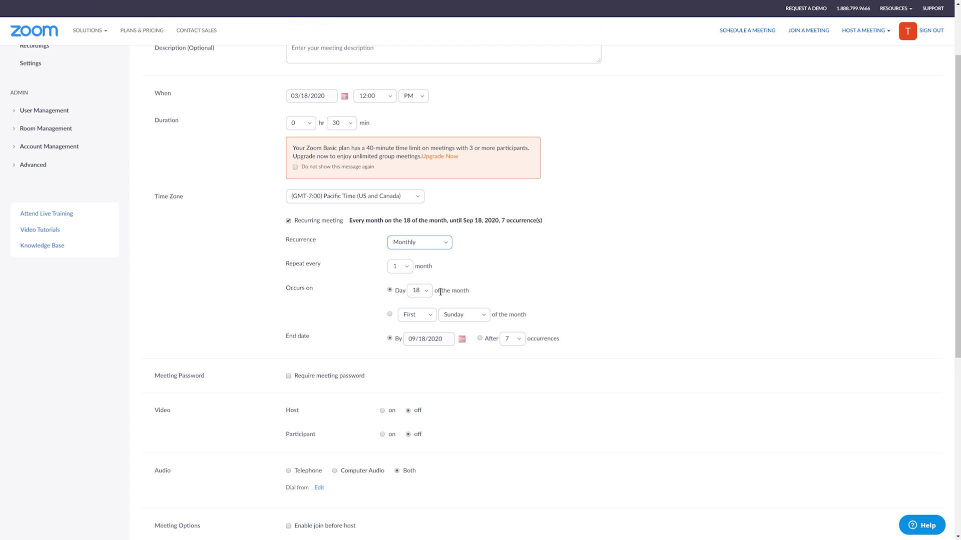
{"action": "left_click", "coordinate": [390, 315]}
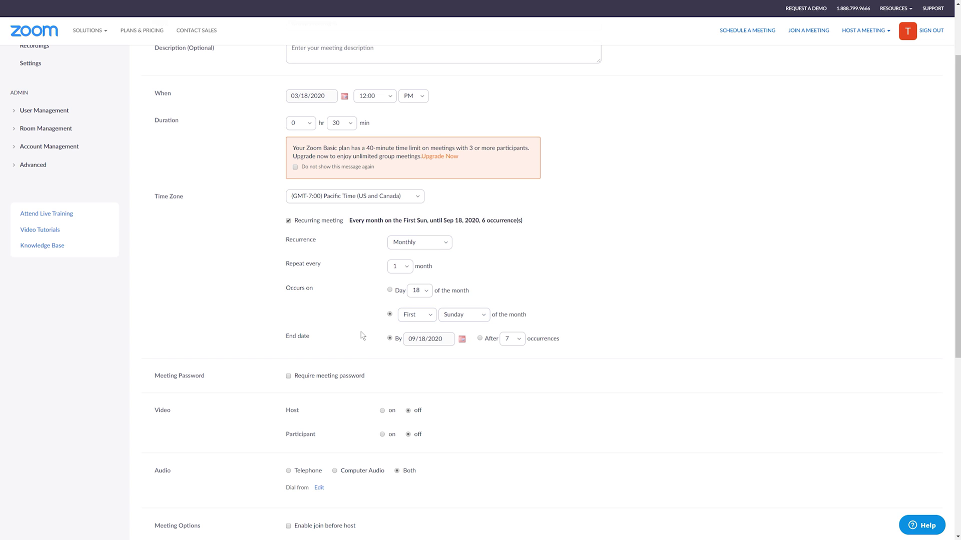
{"action": "left_click", "coordinate": [288, 221]}
{"action": "left_click", "coordinate": [320, 255]}
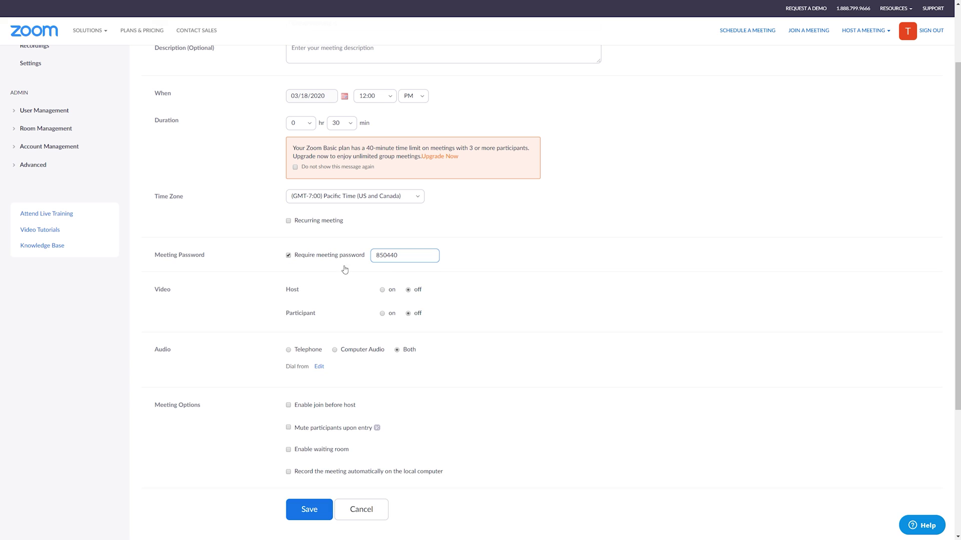
{"action": "left_click", "coordinate": [288, 256]}
- Turn video on for both the host and the participants
{"action": "scroll", "coordinate": [348, 272], "scroll_direction": "down", "scroll_amount": 1}
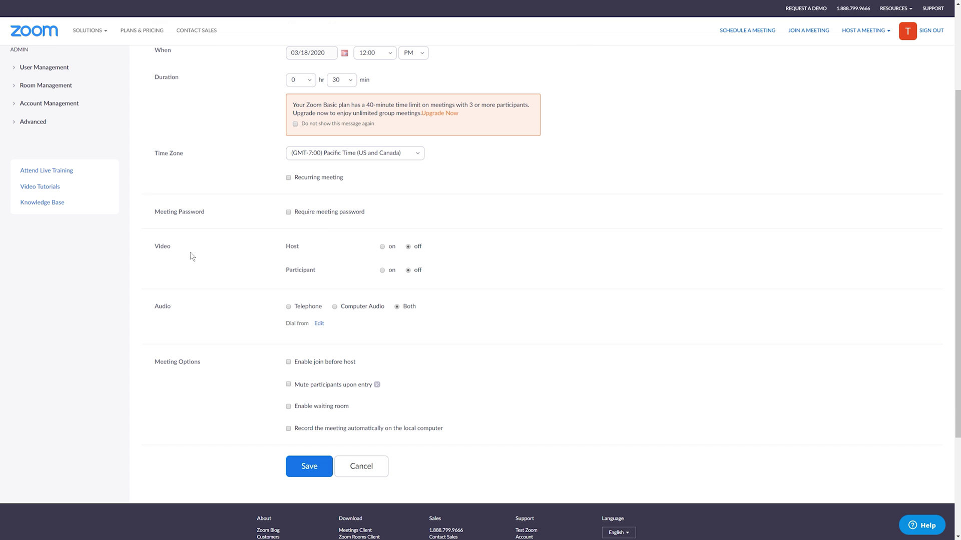
{"action": "left_click", "coordinate": [382, 247]}
{"action": "left_click", "coordinate": [382, 270]}
- Enable join before host and automatic recording on the local computer, and save the meeting
{"action": "scroll", "coordinate": [414, 344], "scroll_direction": "down", "scroll_amount": 1}
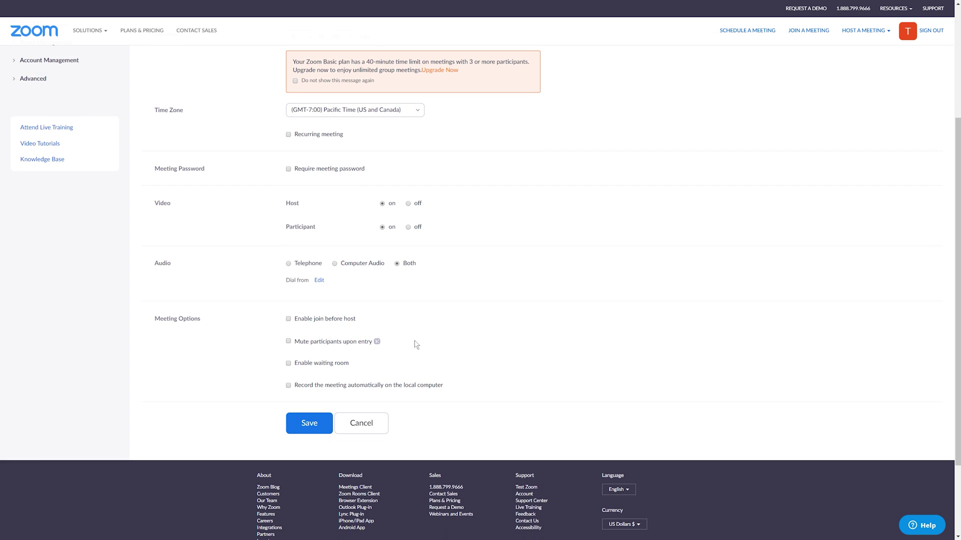
{"action": "scroll", "coordinate": [414, 345], "scroll_direction": "down", "scroll_amount": 1}
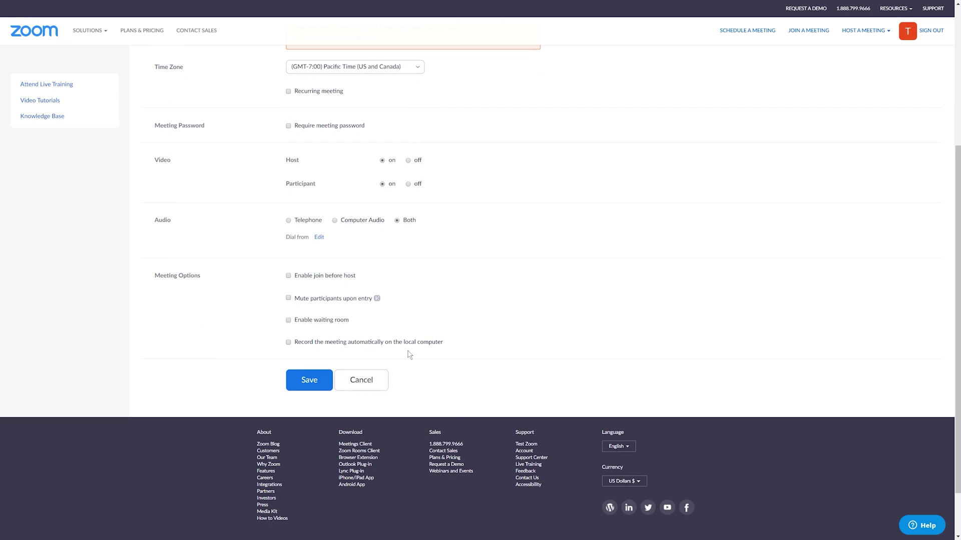
{"action": "scroll", "coordinate": [407, 350], "scroll_direction": "down", "scroll_amount": 2}
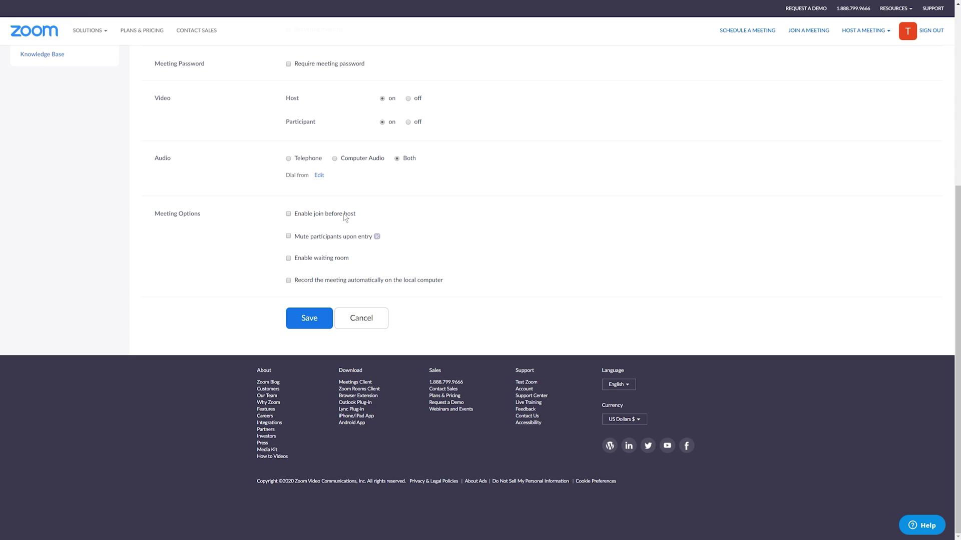
{"action": "left_click", "coordinate": [288, 215]}
{"action": "left_click", "coordinate": [308, 319]}
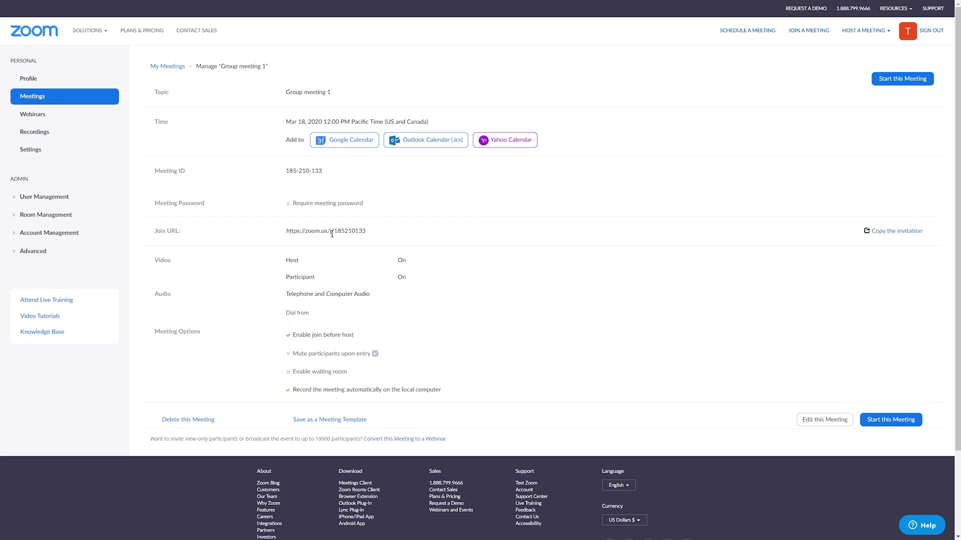
- Copy the full meeting invitation text to the clipboard and close the invitation dialog
{"action": "triple_click", "coordinate": [365, 232]}
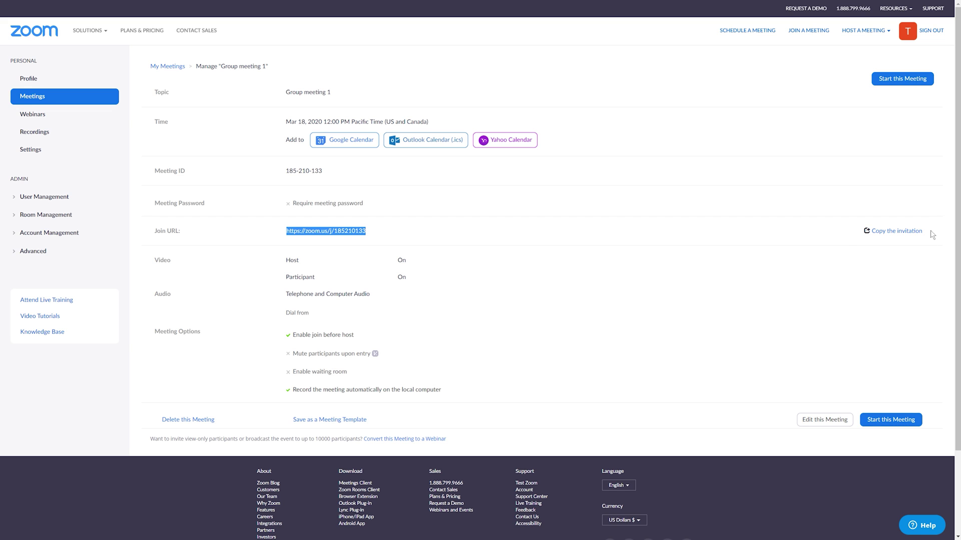
{"action": "left_click", "coordinate": [897, 234]}
{"action": "left_click_drag", "start_coordinate": [358, 200], "coordinate": [453, 301]}
{"action": "left_click", "coordinate": [452, 301]}
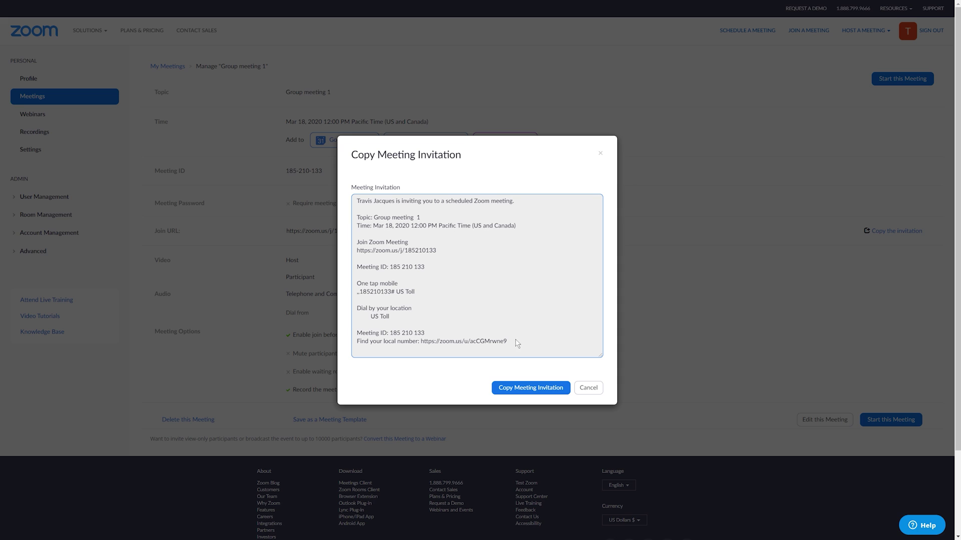
{"action": "left_click", "coordinate": [531, 389]}
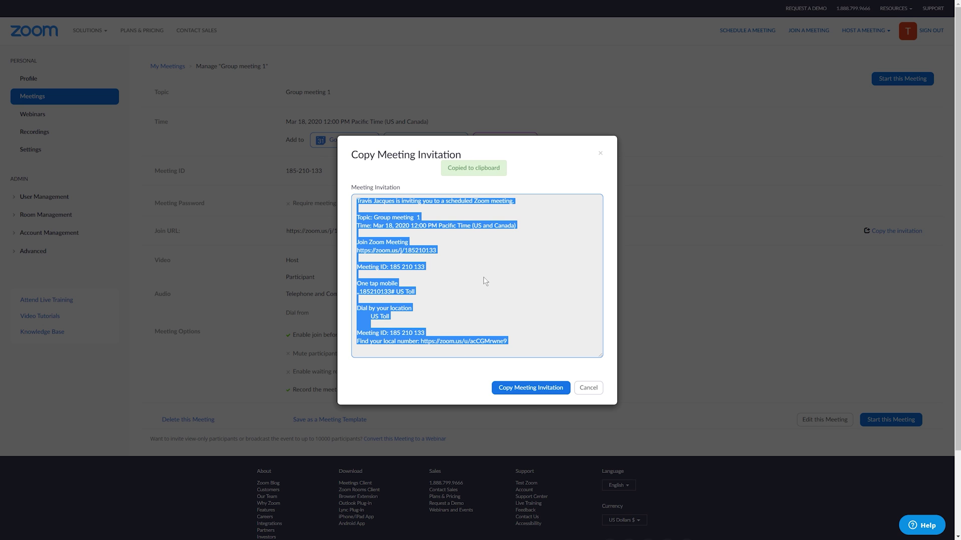
{"action": "key", "text": "Escape"}
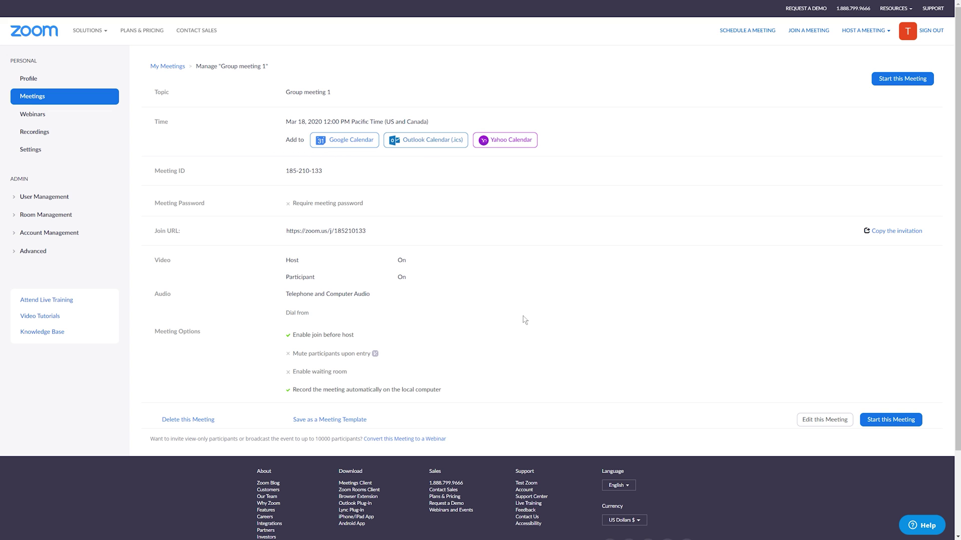
- Start the scheduled meeting and let the browser open it in the Zoom Meetings desktop application
{"action": "scroll", "coordinate": [469, 368], "scroll_direction": "down", "scroll_amount": 1}
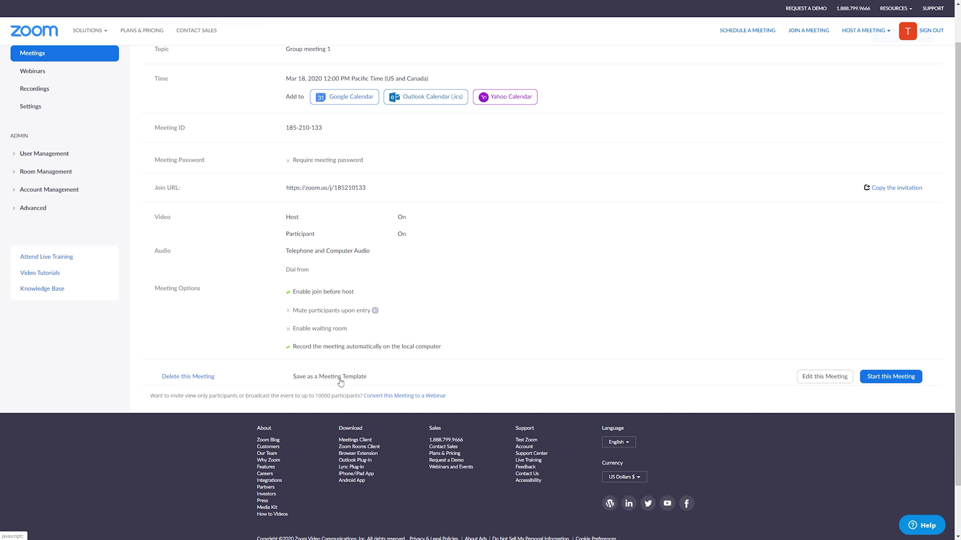
{"action": "scroll", "coordinate": [813, 429], "scroll_direction": "up", "scroll_amount": 1}
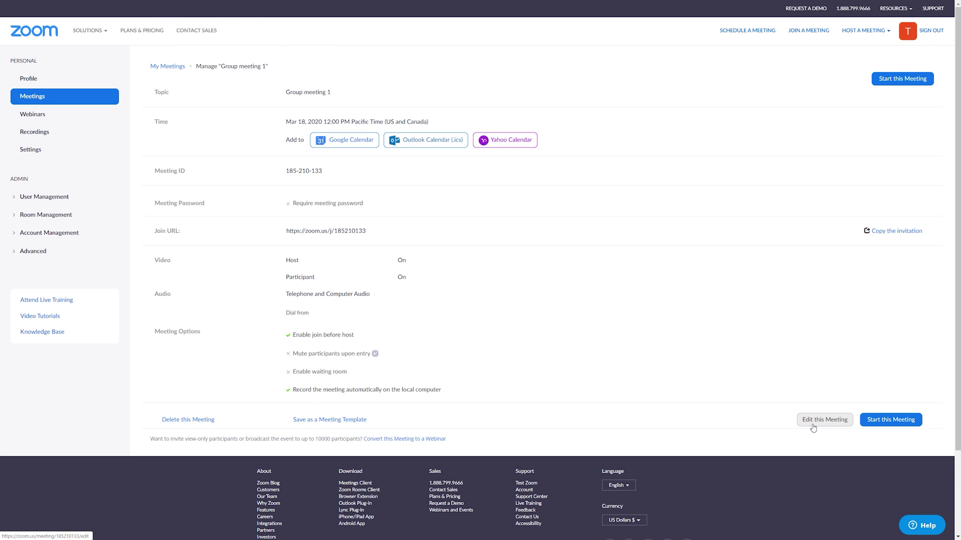
{"action": "left_click", "coordinate": [900, 426]}
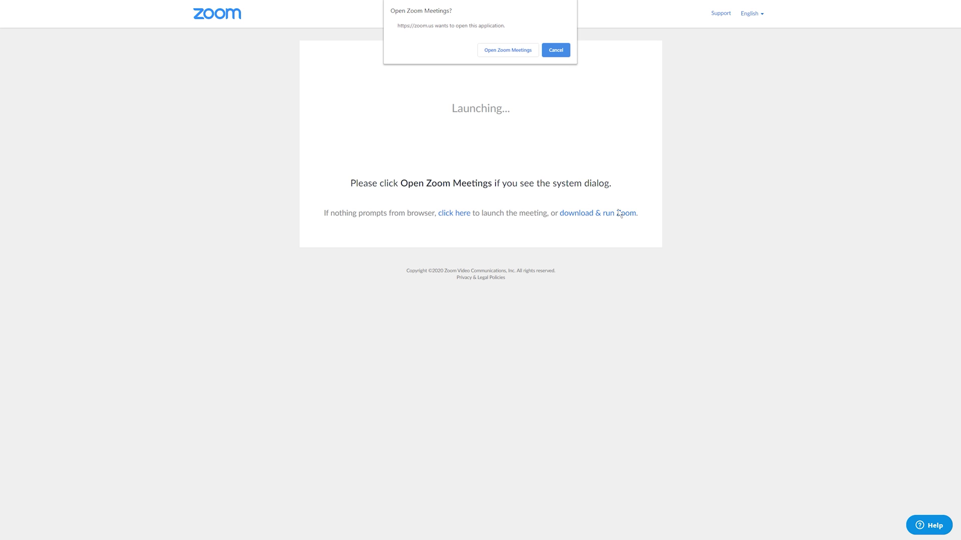
{"action": "left_click", "coordinate": [508, 50]}
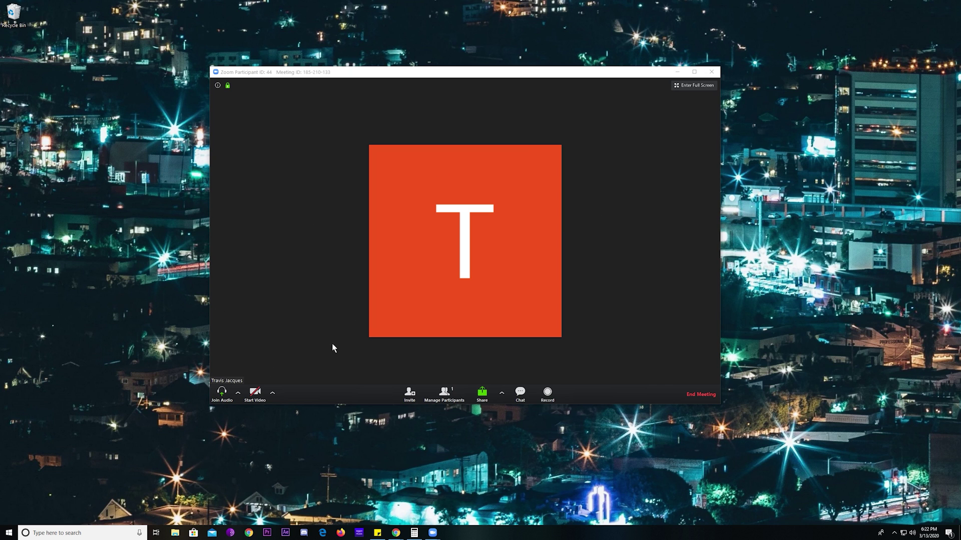
- Look at the meeting's camera options and the microphone choices in the audio settings, and close the settings
{"action": "left_click", "coordinate": [273, 392]}
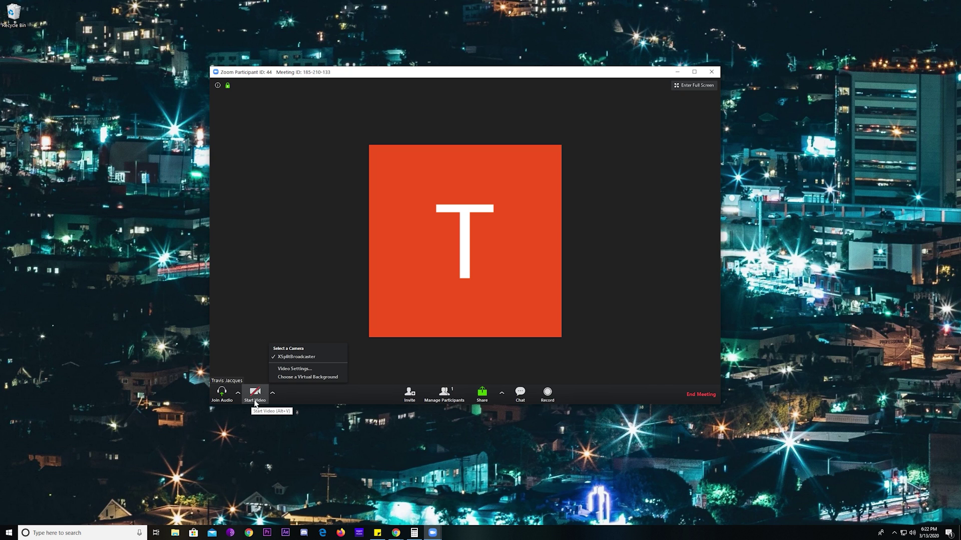
{"action": "left_click", "coordinate": [276, 407]}
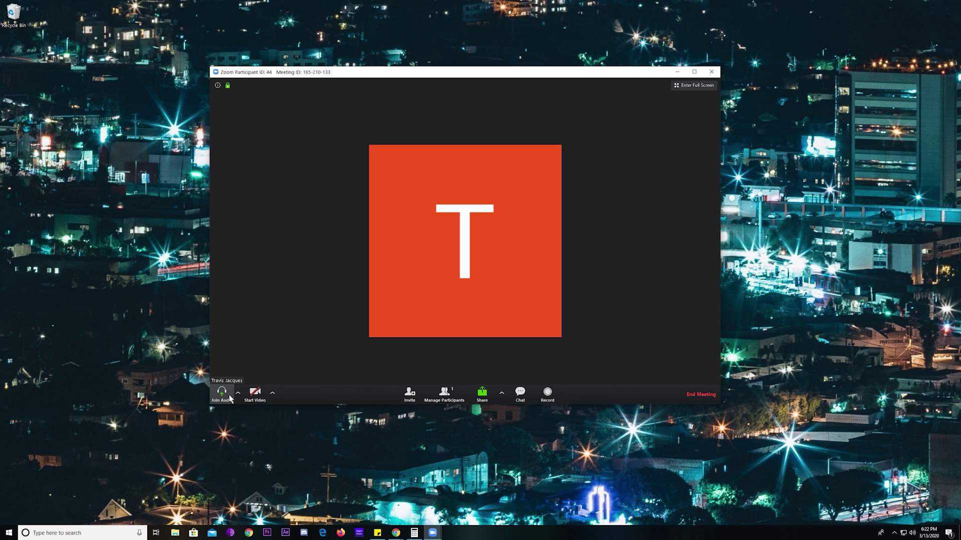
{"action": "left_click", "coordinate": [238, 392]}
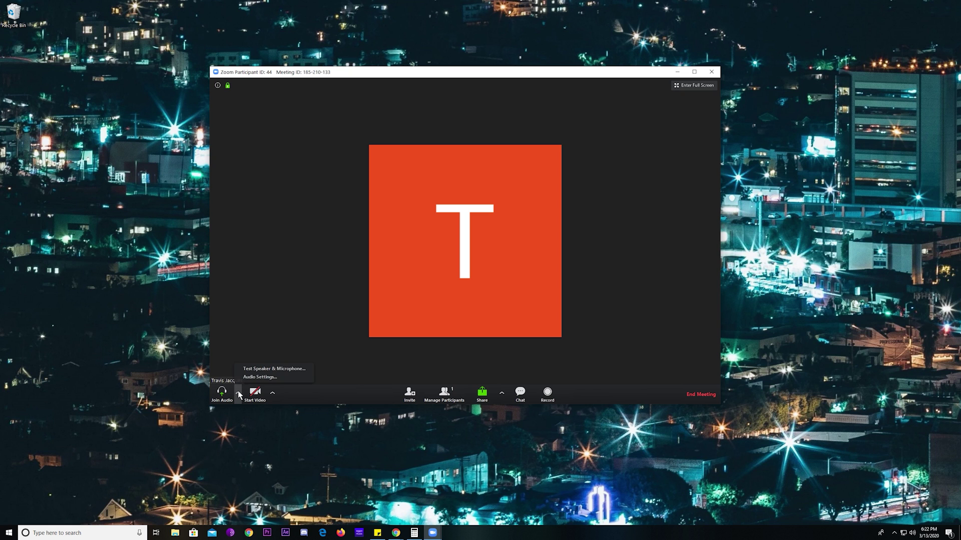
{"action": "left_click", "coordinate": [265, 378]}
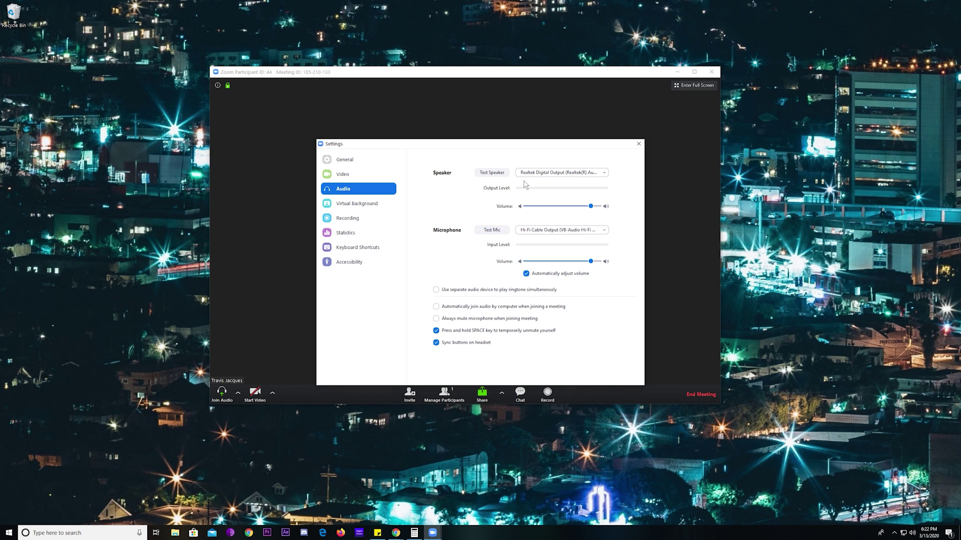
{"action": "left_click", "coordinate": [586, 230]}
{"action": "left_click", "coordinate": [586, 230]}
{"action": "left_click", "coordinate": [587, 231]}
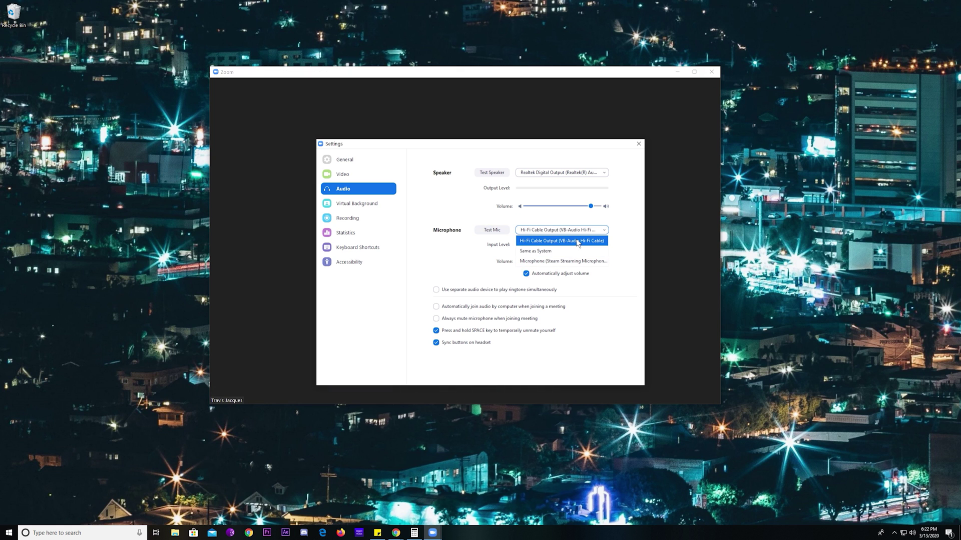
{"action": "key", "text": "Escape"}
{"action": "key", "text": "Escape"}
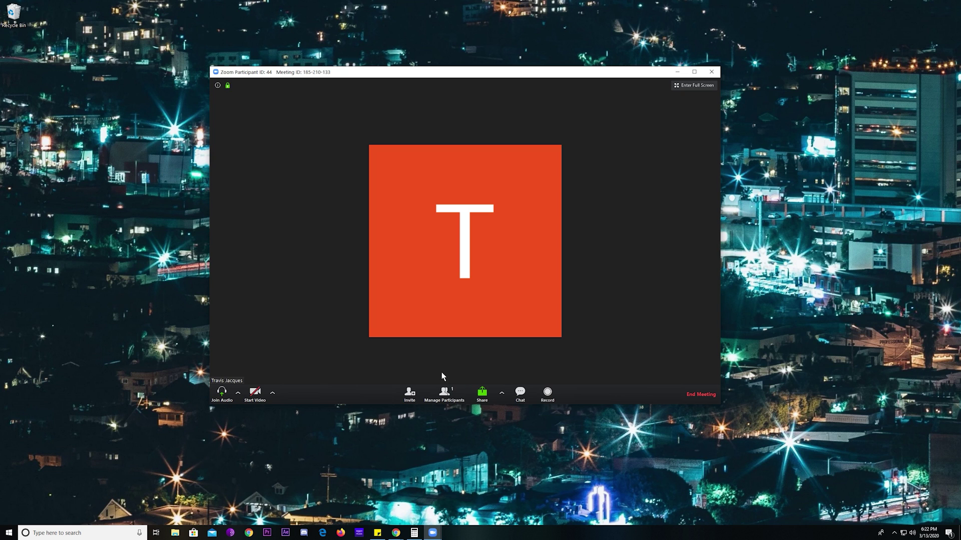
- Share Screen 1 in the meeting and open the annotation tools
{"action": "left_click", "coordinate": [483, 394]}
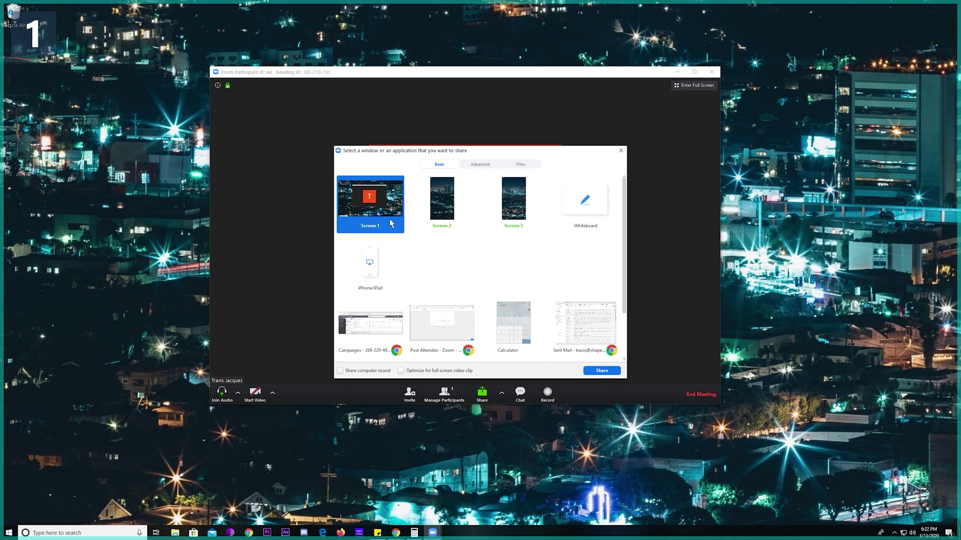
{"action": "left_click", "coordinate": [598, 373]}
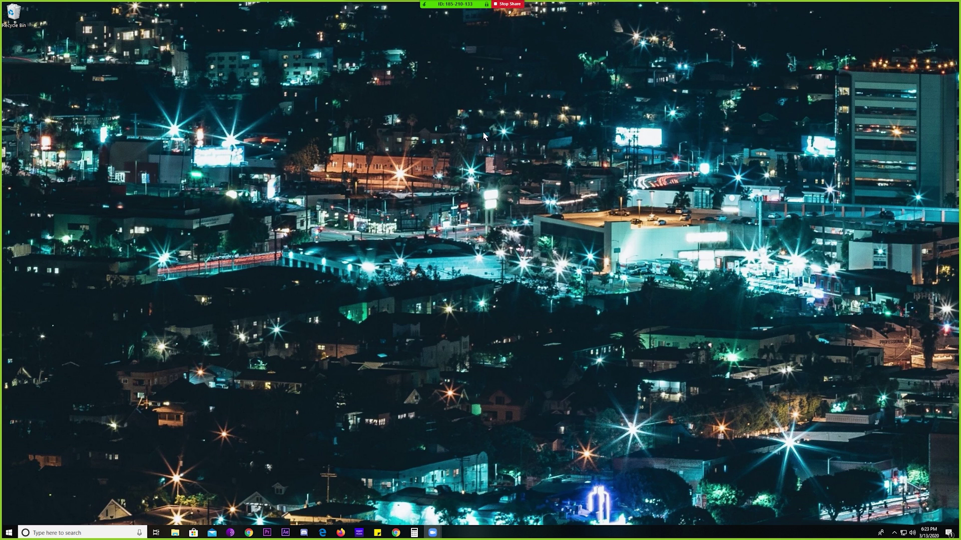
{"action": "mouse_move", "coordinate": [455, 5]}
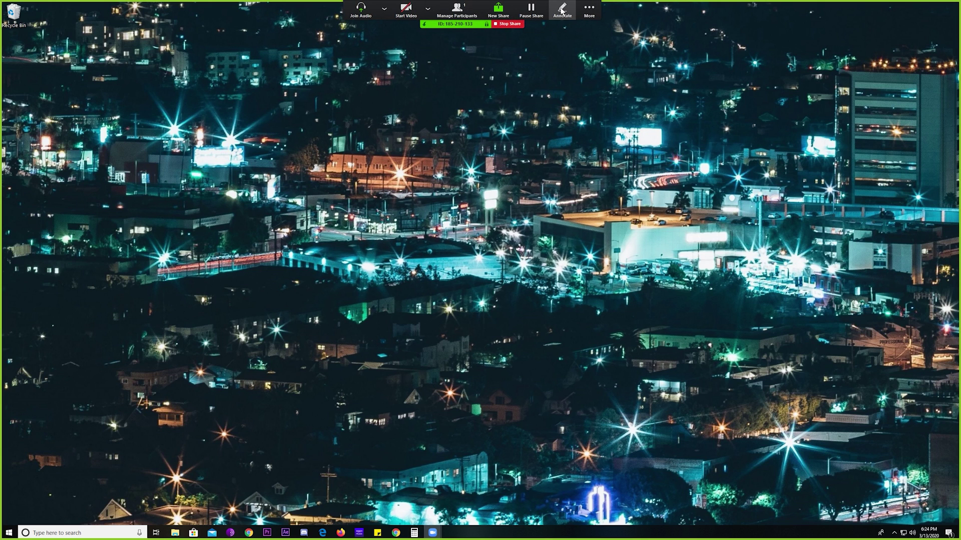
{"action": "left_click", "coordinate": [559, 11]}
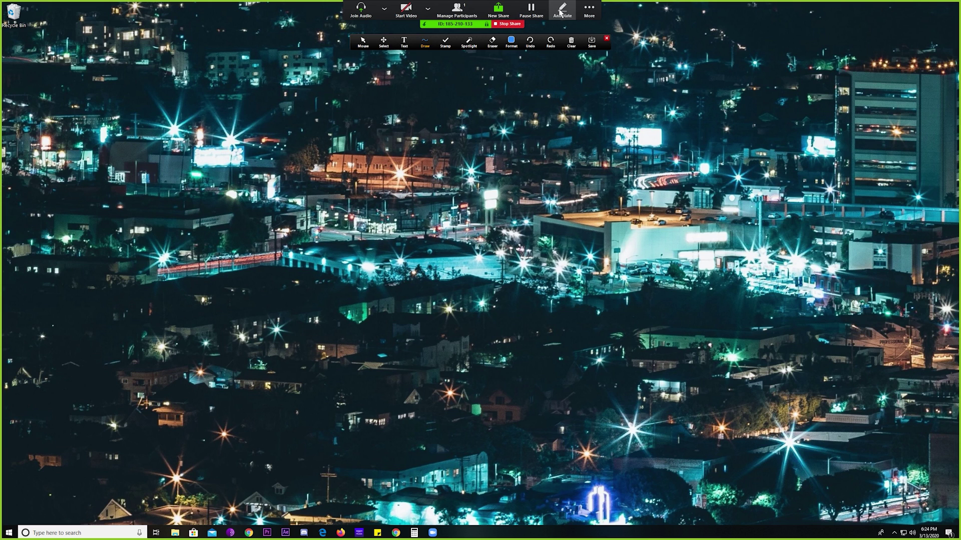
- Draw a blue freehand circle near the middle of the shared screen using the thickest line width
{"action": "left_click", "coordinate": [439, 42]}
{"action": "left_click", "coordinate": [434, 44]}
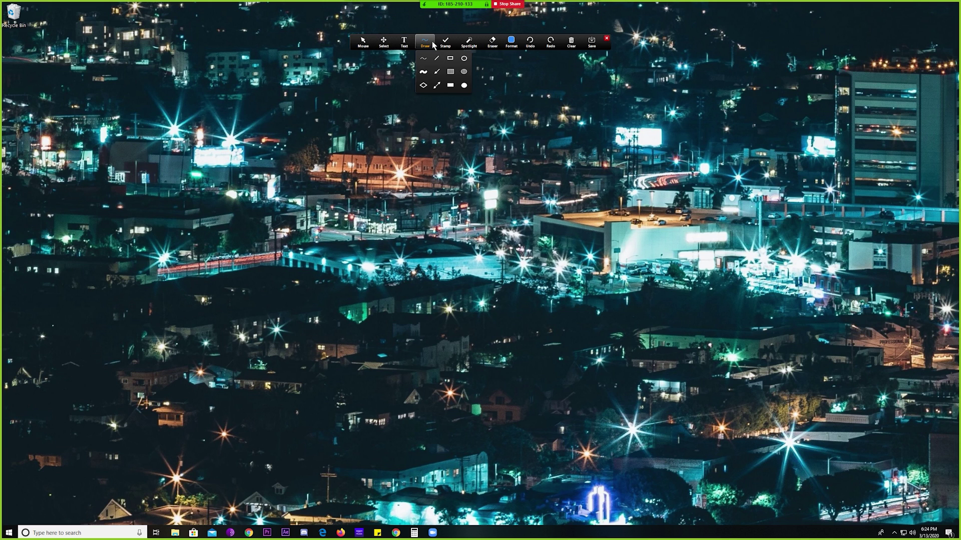
{"action": "left_click", "coordinate": [511, 42]}
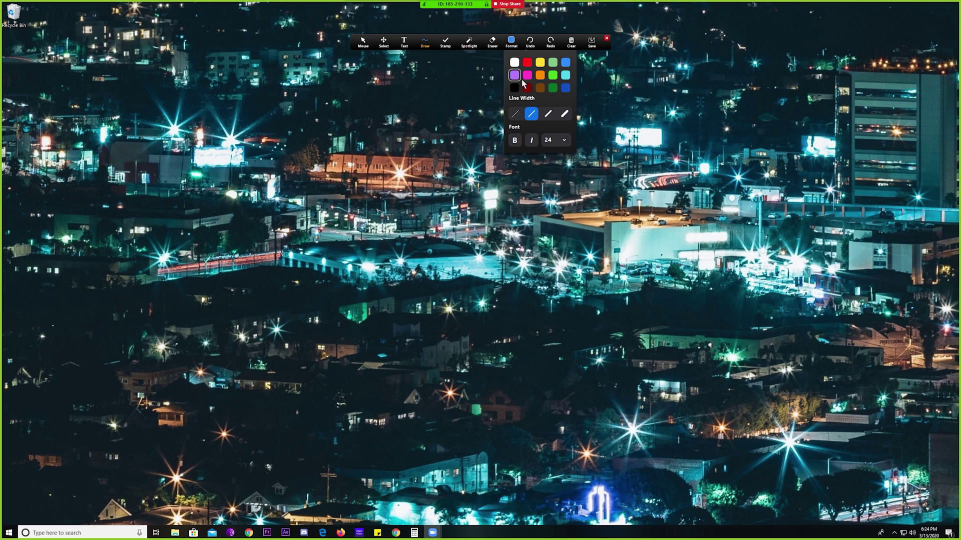
{"action": "left_click", "coordinate": [564, 114]}
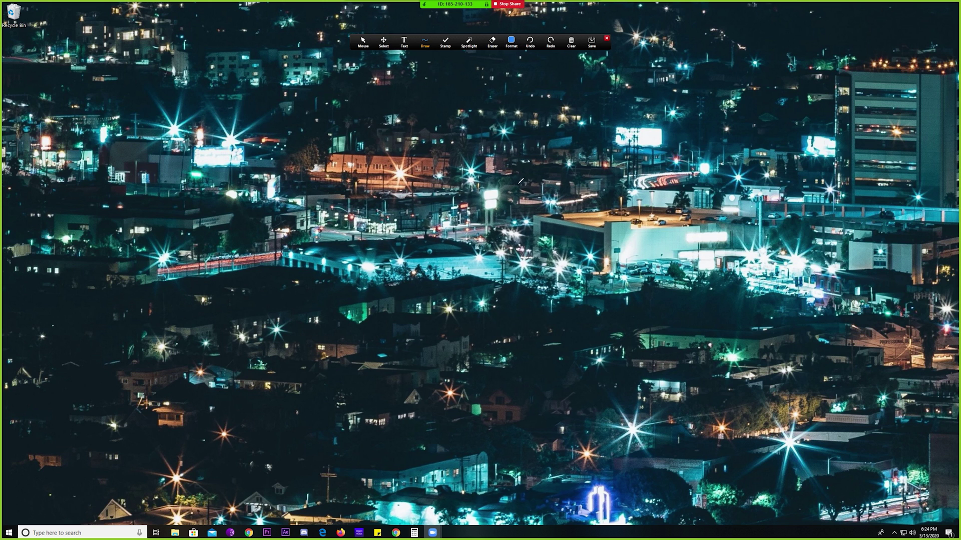
{"action": "mouse_move", "coordinate": [498, 173]}
{"action": "left_mouse_down"}
{"action": "mouse_move", "coordinate": [456, 209]}
{"action": "mouse_move", "coordinate": [552, 231]}
{"action": "mouse_move", "coordinate": [499, 177]}
{"action": "left_mouse_up"}
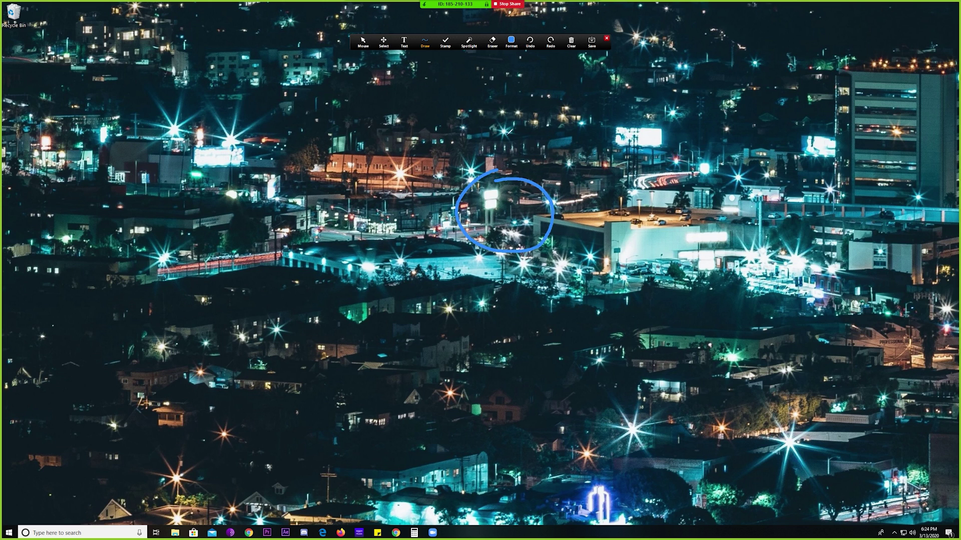
- Set the annotation color to yellow and draw a freehand circle below the blue one, with an arrow pointing to it
{"action": "left_click", "coordinate": [511, 42]}
{"action": "left_click", "coordinate": [511, 42]}
{"action": "left_click", "coordinate": [510, 42]}
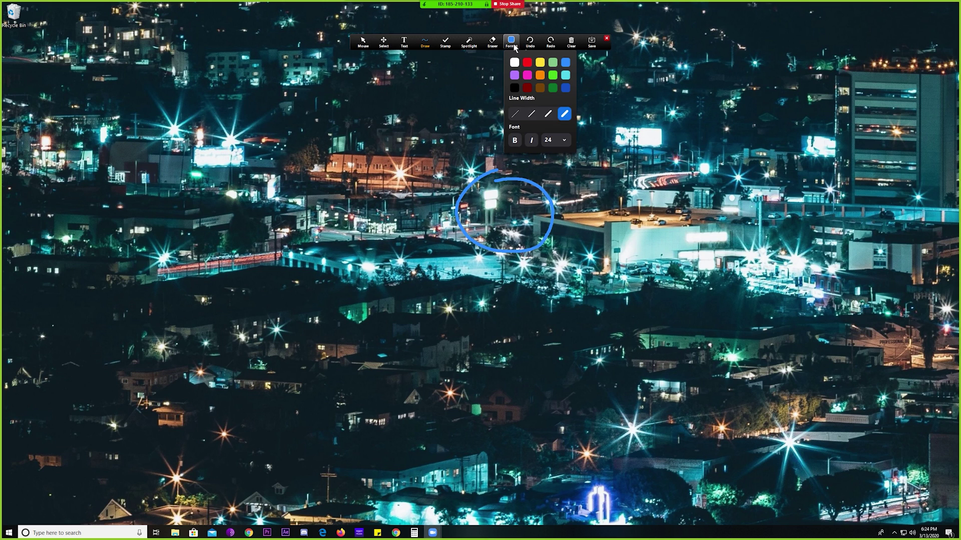
{"action": "left_click", "coordinate": [540, 62]}
{"action": "mouse_move", "coordinate": [496, 296]}
{"action": "left_mouse_down"}
{"action": "mouse_move", "coordinate": [459, 321]}
{"action": "mouse_move", "coordinate": [536, 313]}
{"action": "mouse_move", "coordinate": [497, 288]}
{"action": "left_mouse_up"}
{"action": "mouse_move", "coordinate": [347, 271]}
{"action": "left_mouse_down"}
{"action": "mouse_move", "coordinate": [430, 317]}
{"action": "mouse_move", "coordinate": [416, 253]}
{"action": "left_mouse_up"}
{"action": "left_click_drag", "start_coordinate": [431, 318], "coordinate": [351, 325]}
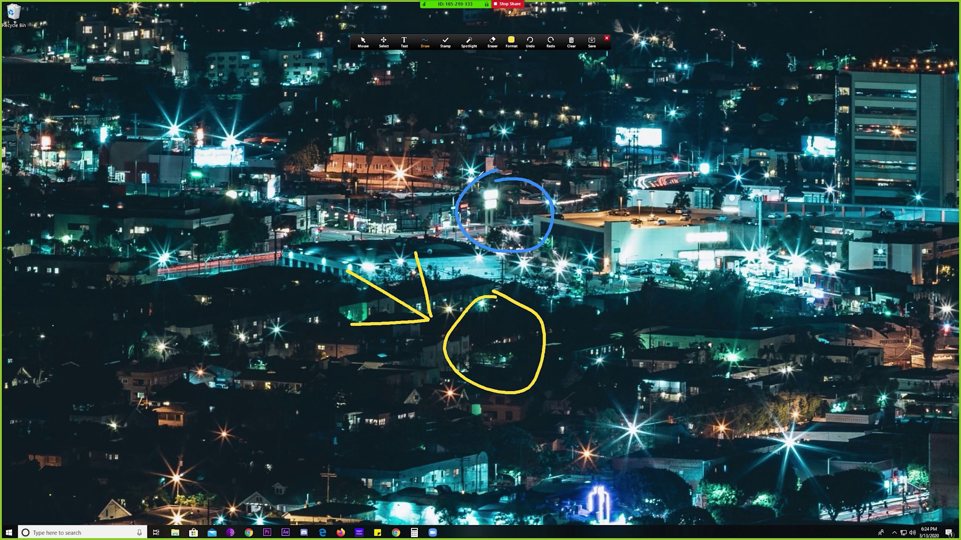
- Clear all drawings from the shared screen and close the annotation tools
{"action": "left_click", "coordinate": [571, 41]}
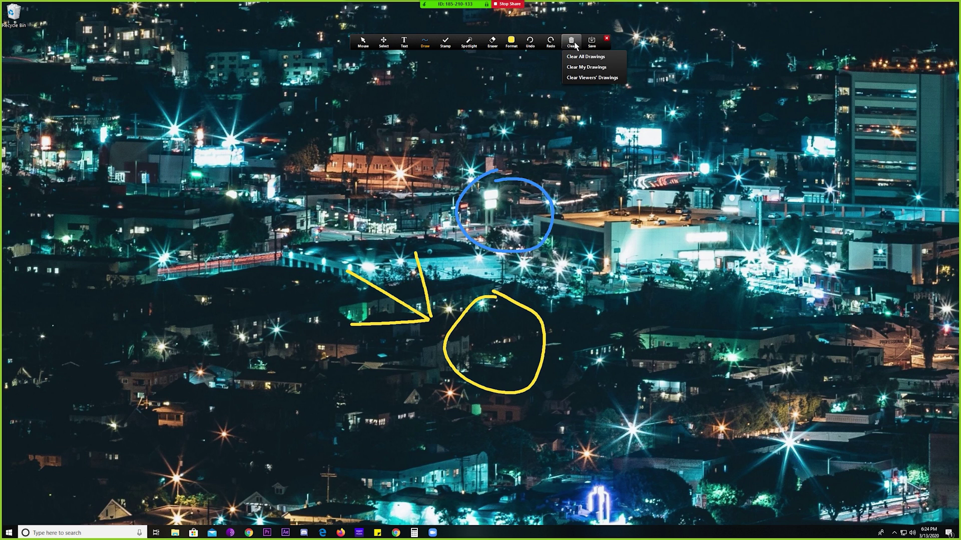
{"action": "left_click", "coordinate": [586, 57]}
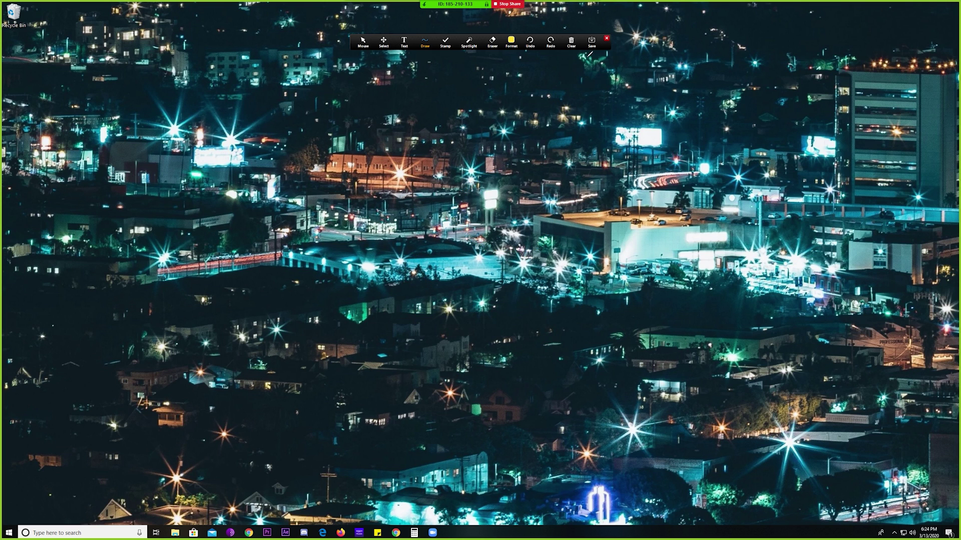
{"action": "left_click", "coordinate": [607, 38]}
{"action": "left_click", "coordinate": [589, 8]}
{"action": "left_click", "coordinate": [483, 27]}
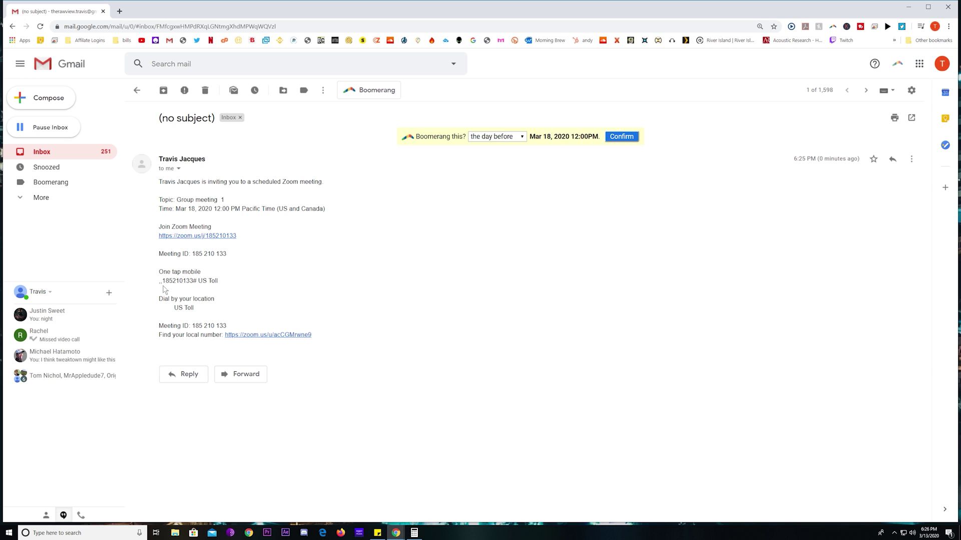
- Follow the join link in the invitation e-mail and let the browser open it in the Zoom Meetings application
{"action": "left_click", "coordinate": [212, 239]}
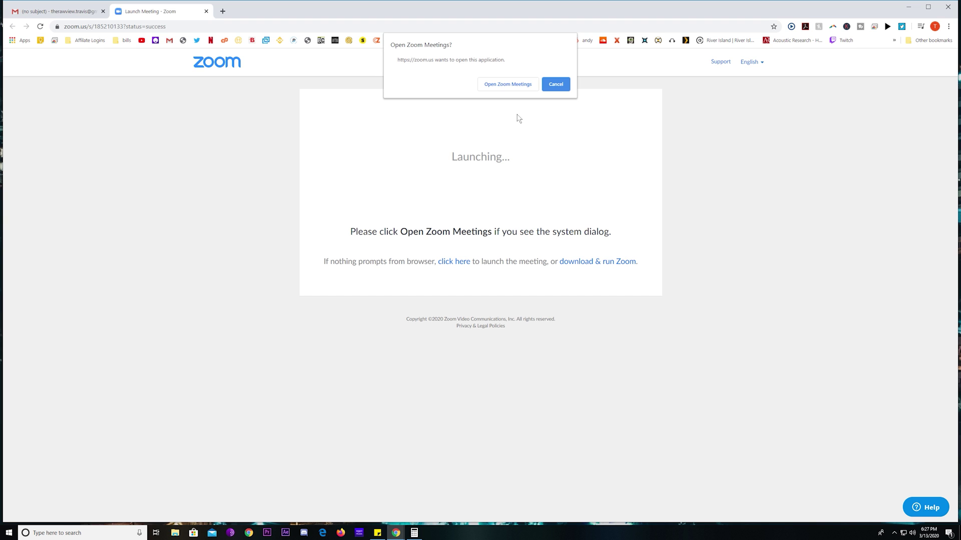
{"action": "left_click", "coordinate": [508, 85]}
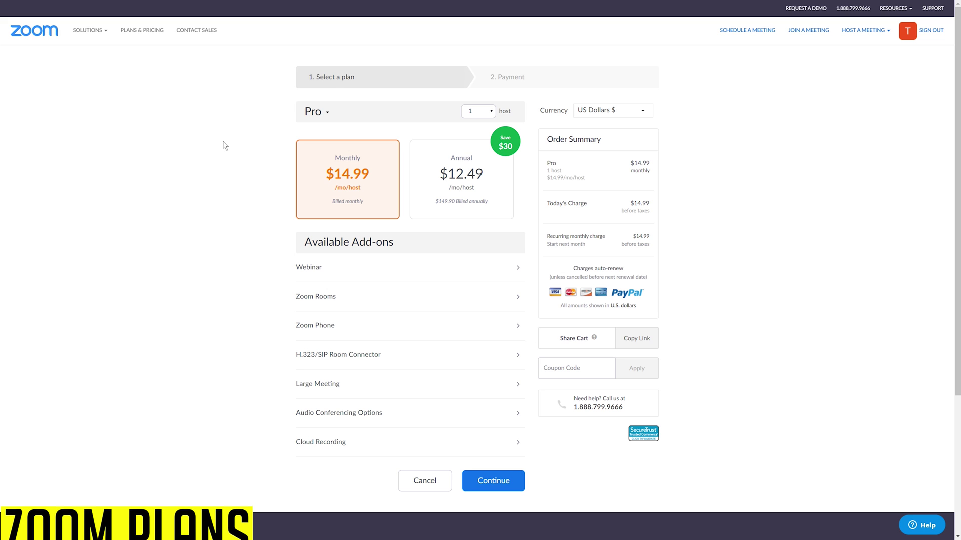
- Look at the list of available plans and the host-count choices of the Pro plan
{"action": "left_click", "coordinate": [318, 114]}
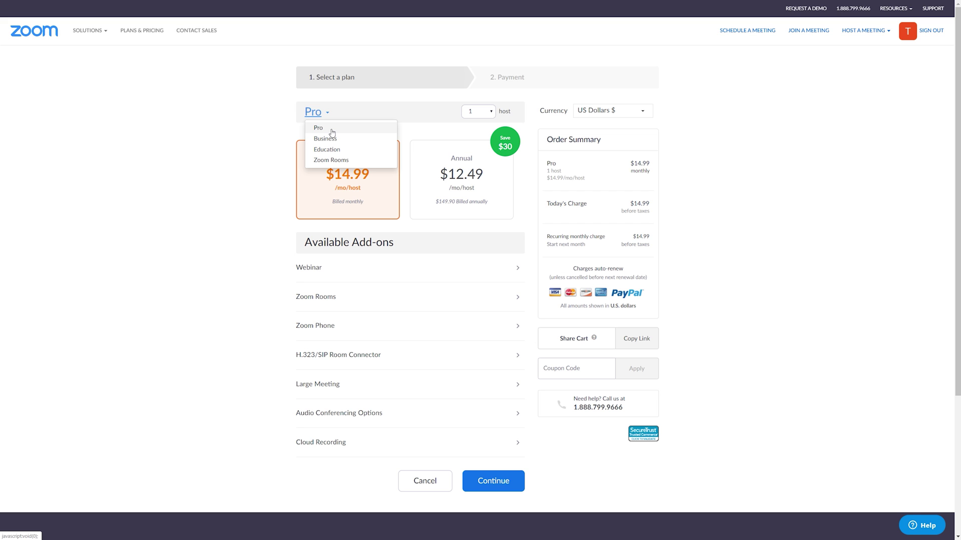
{"action": "left_click", "coordinate": [332, 132]}
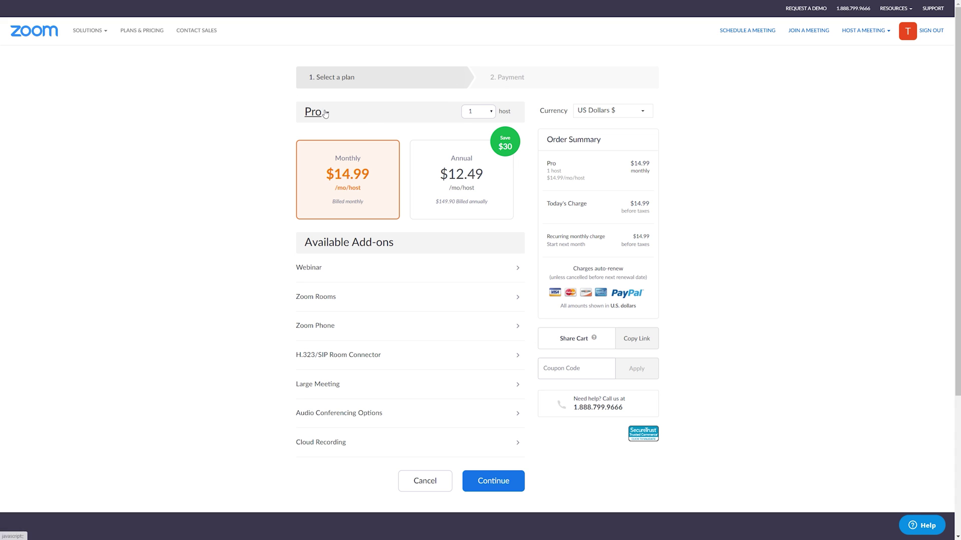
{"action": "left_click", "coordinate": [490, 113]}
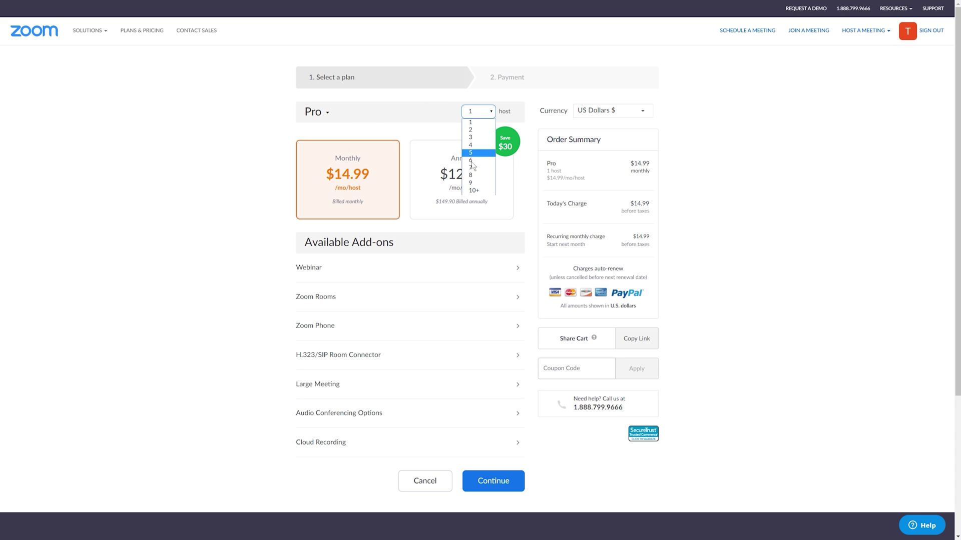
{"action": "left_click", "coordinate": [362, 125]}
- Switch to the Business plan and look at its host-count choices
{"action": "left_click", "coordinate": [322, 112]}
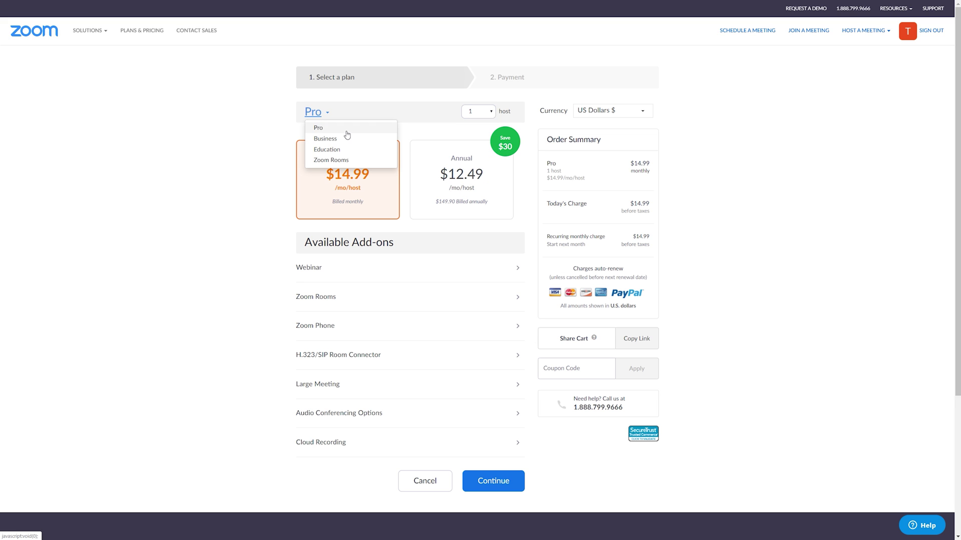
{"action": "left_click", "coordinate": [348, 139]}
{"action": "left_click", "coordinate": [482, 111]}
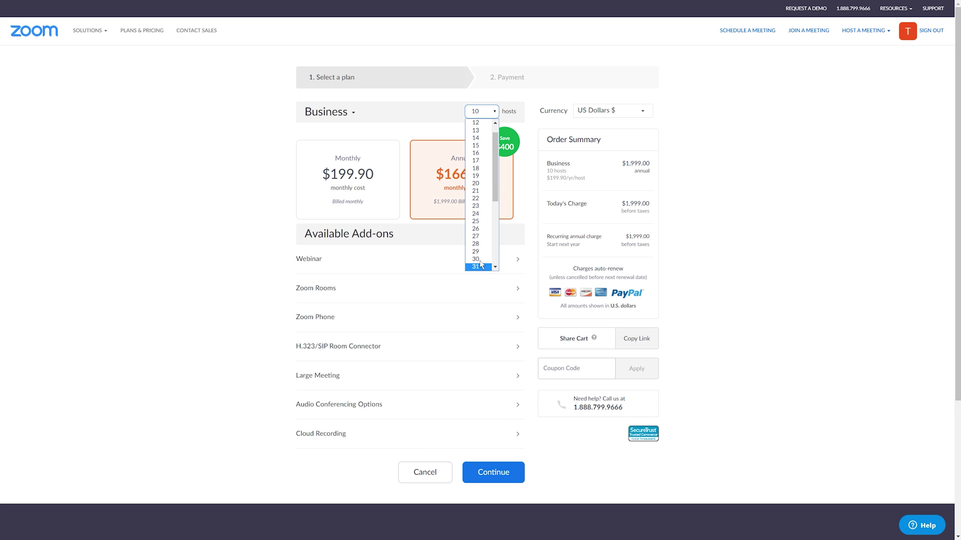
{"action": "scroll", "coordinate": [479, 245], "scroll_direction": "down", "scroll_amount": 2}
{"action": "left_click", "coordinate": [351, 126]}
- Switch to the Pro plan, try to choose 10+ hosts, and cancel the Business plan upgrade offer
{"action": "left_click", "coordinate": [347, 115]}
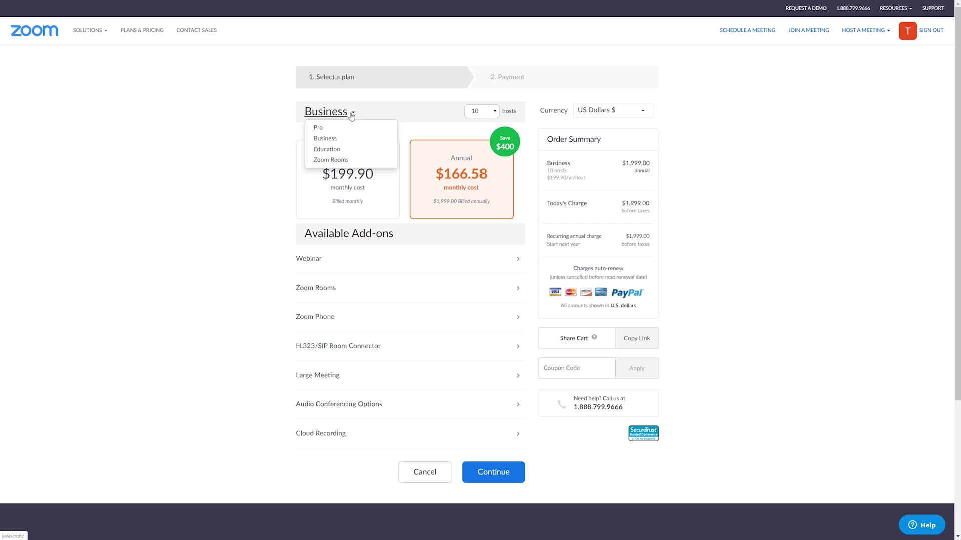
{"action": "left_click", "coordinate": [340, 127]}
{"action": "left_click", "coordinate": [473, 115]}
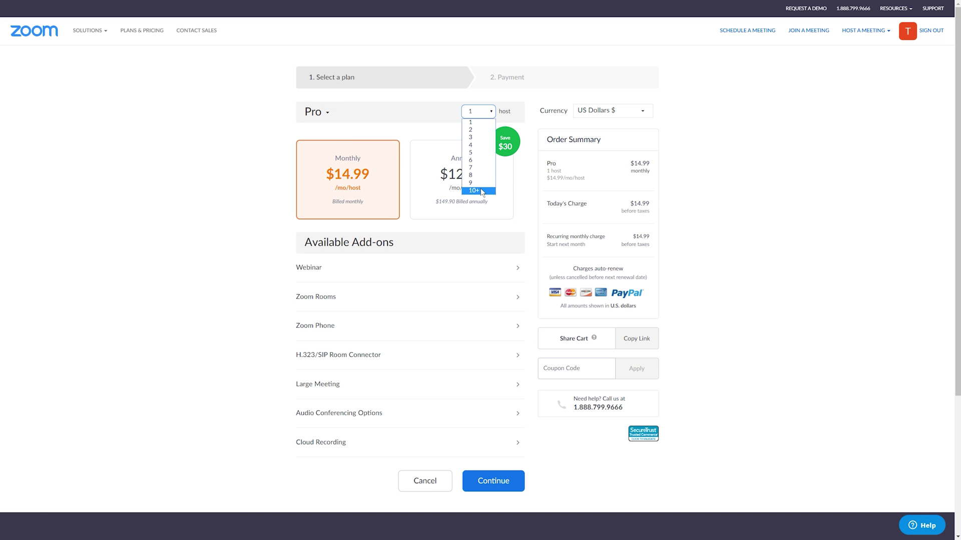
{"action": "left_click", "coordinate": [481, 191]}
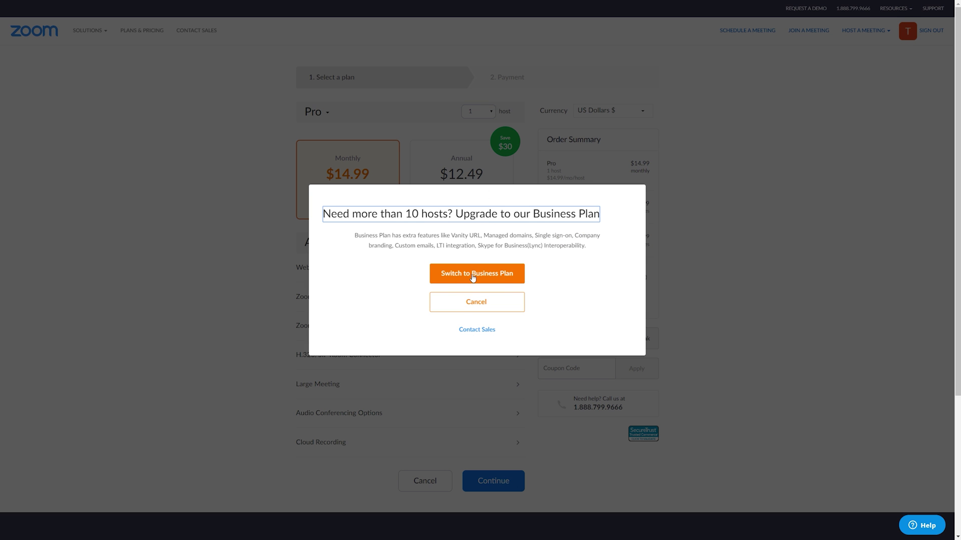
{"action": "left_click", "coordinate": [465, 308]}
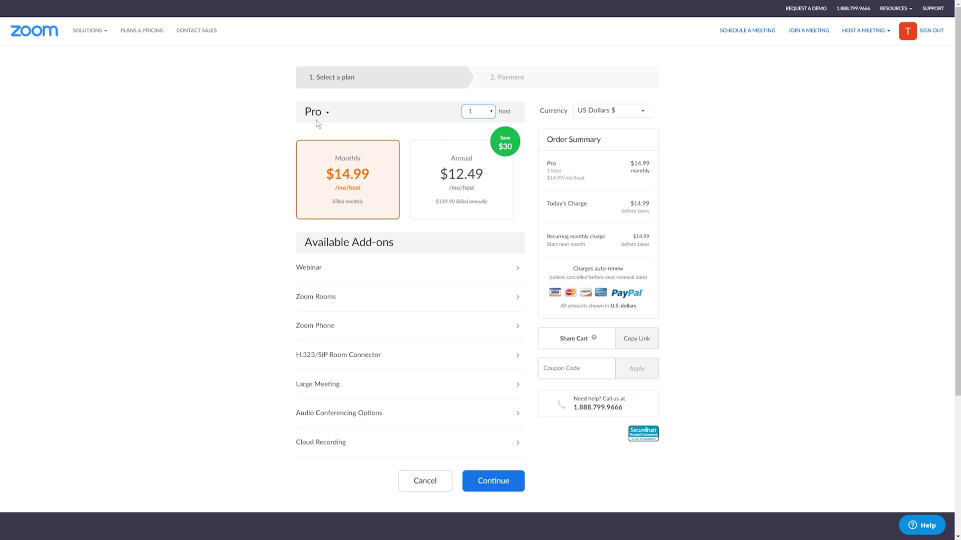
- Compare the host-count choices of the Business and Pro plans
{"action": "left_click", "coordinate": [317, 115]}
{"action": "left_click", "coordinate": [320, 136]}
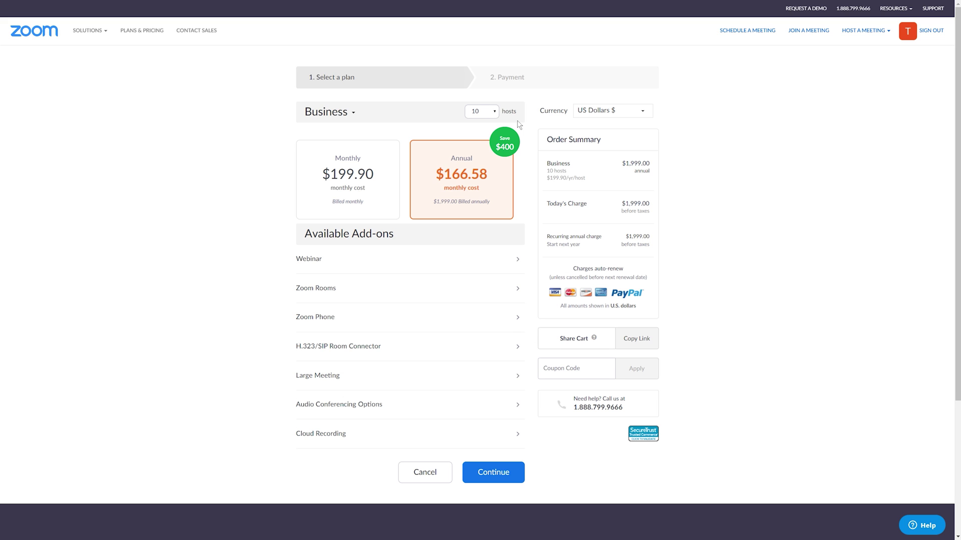
{"action": "left_click", "coordinate": [463, 112]}
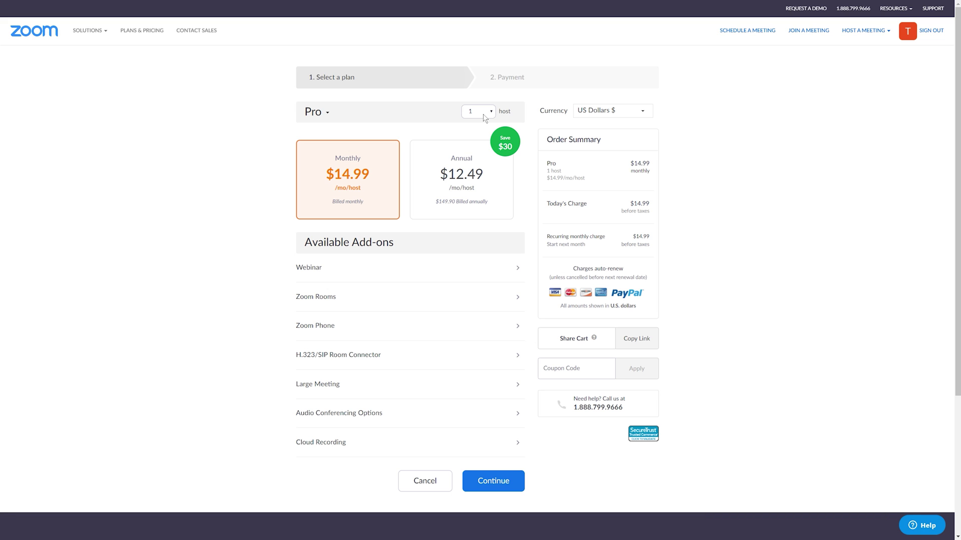
{"action": "left_click", "coordinate": [484, 117]}
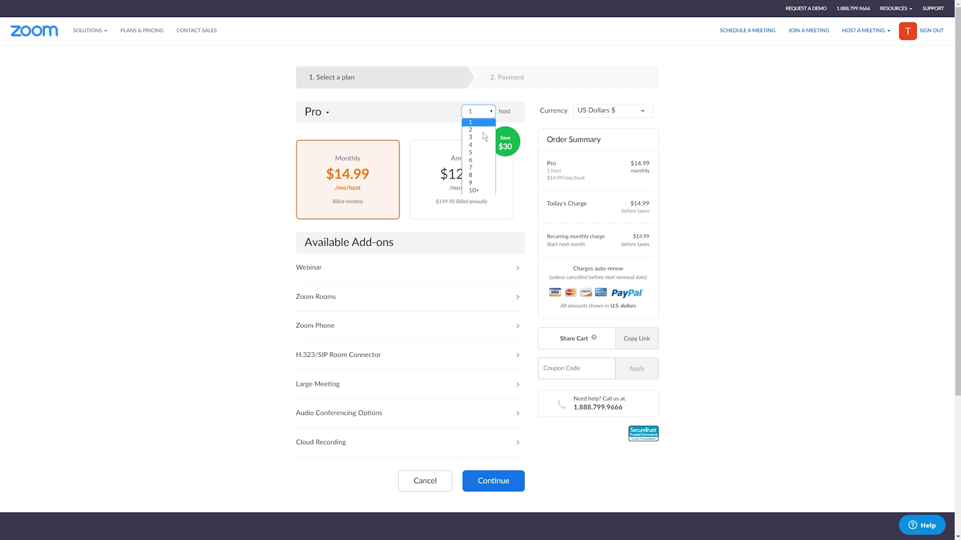
{"action": "left_click", "coordinate": [479, 157]}
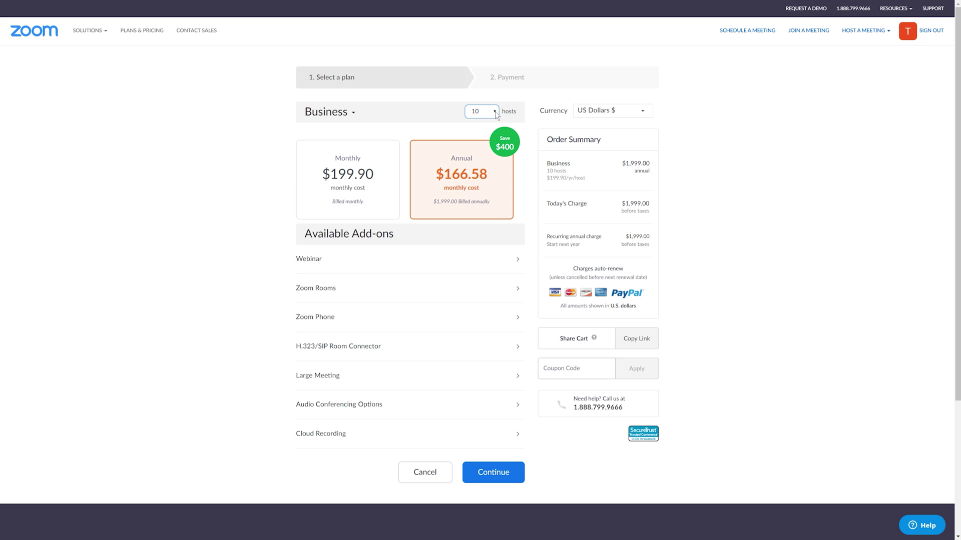
- Look through the full range of host counts offered with the Business plan and close the list
{"action": "left_click", "coordinate": [496, 115]}
{"action": "scroll", "coordinate": [482, 225], "scroll_direction": "down", "scroll_amount": 5}
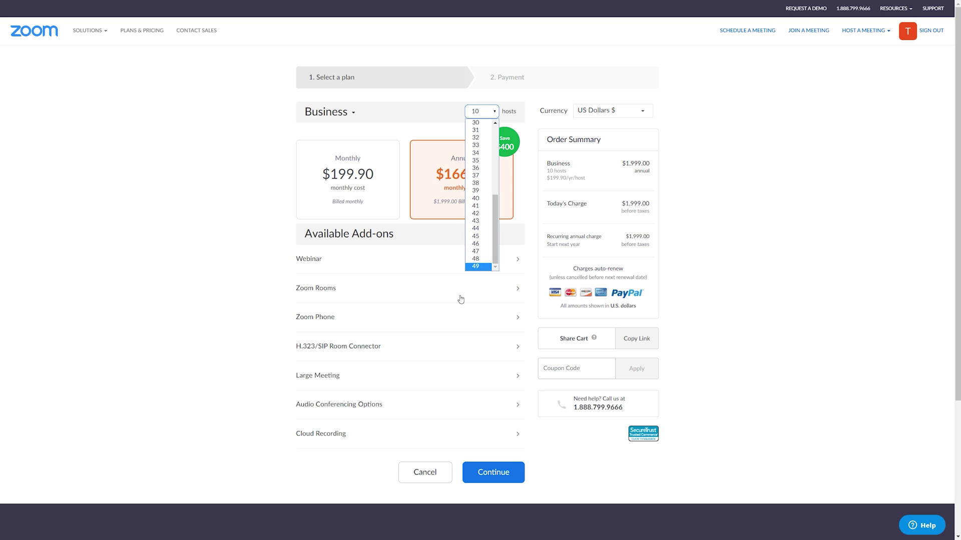
{"action": "key", "text": "Up"}
{"action": "key", "text": "Up"}
{"action": "key", "text": "Up"}
{"action": "key", "text": "Up"}
{"action": "key", "text": "Up"}
{"action": "key", "text": "Up"}
{"action": "key", "text": "Up"}
{"action": "key", "text": "Up"}
{"action": "key", "text": "Up"}
{"action": "key", "text": "Up"}
{"action": "key", "text": "Escape"}
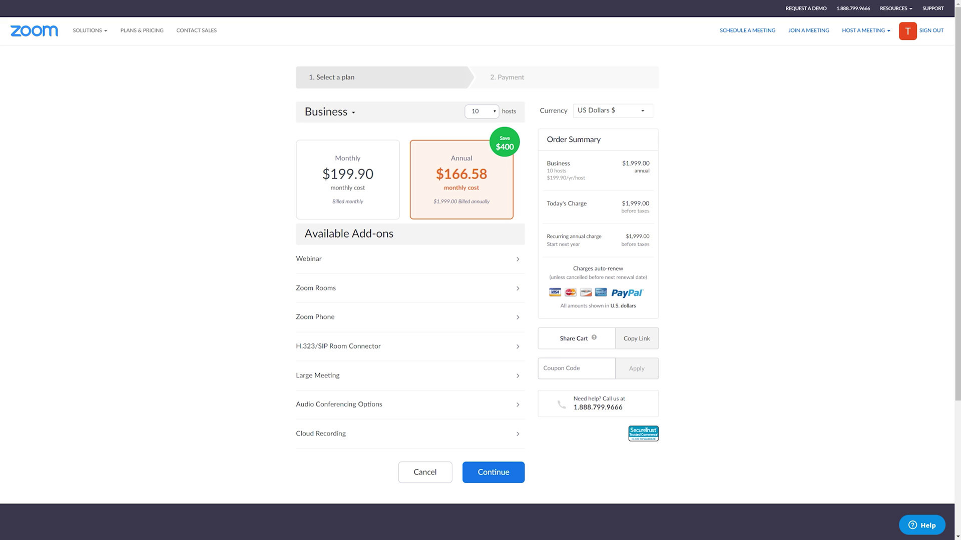
- Look at the Webinar add-on's pricing for 100 and 500 participants, and collapse the add-on
{"action": "left_click", "coordinate": [343, 266]}
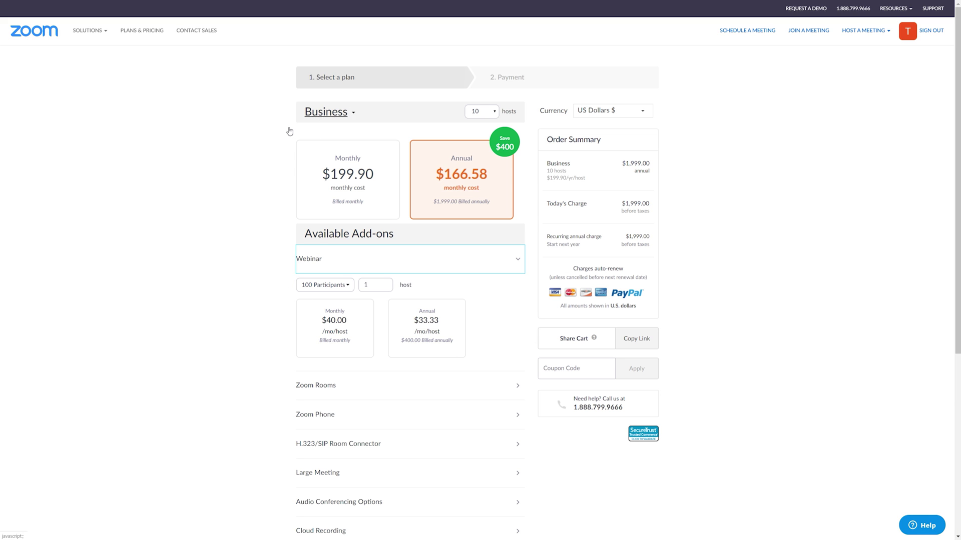
{"action": "left_click", "coordinate": [336, 290]}
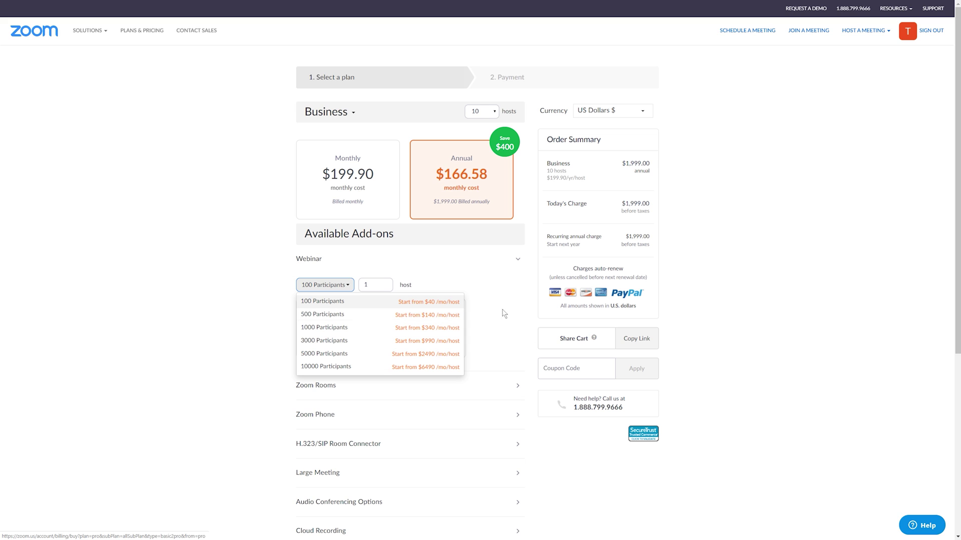
{"action": "left_click", "coordinate": [353, 306]}
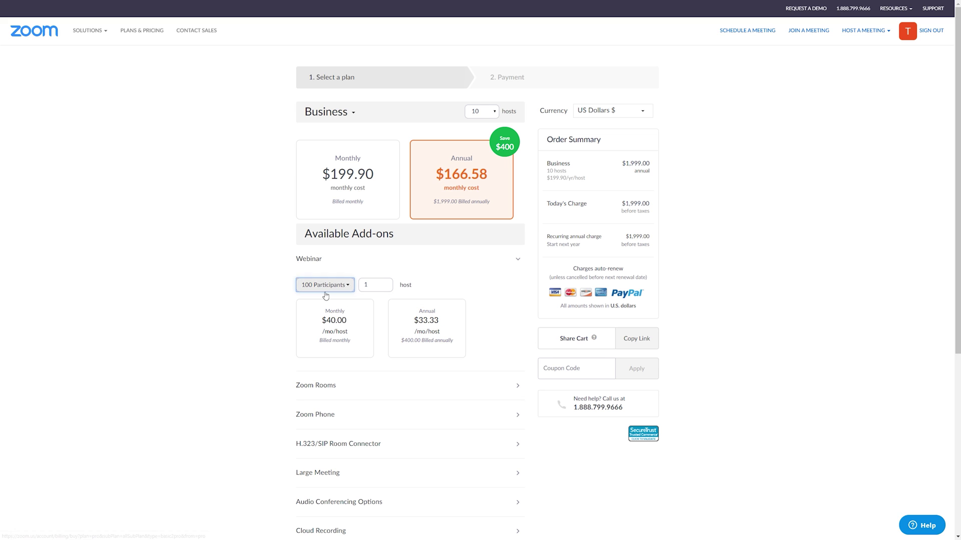
{"action": "left_click", "coordinate": [326, 289]}
{"action": "left_click", "coordinate": [347, 316]}
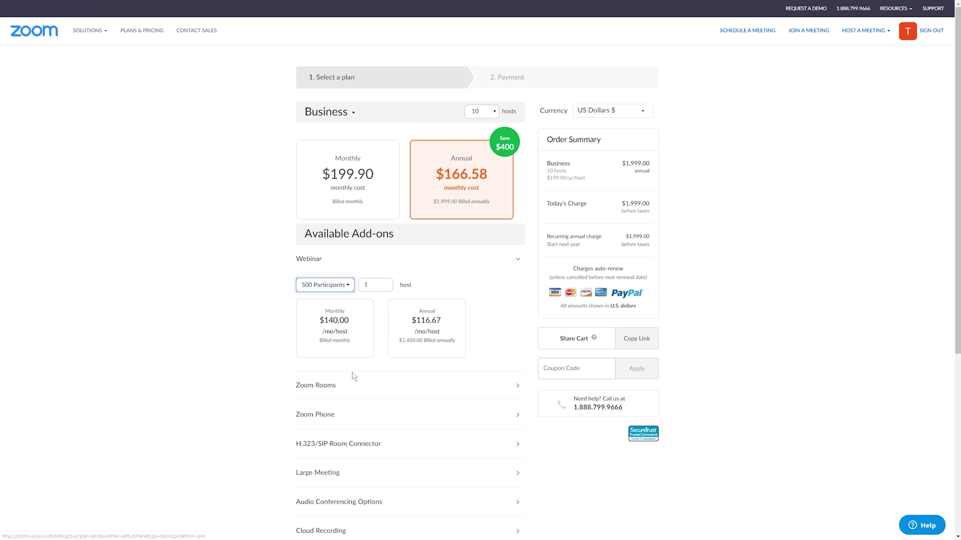
{"action": "left_click", "coordinate": [519, 261]}
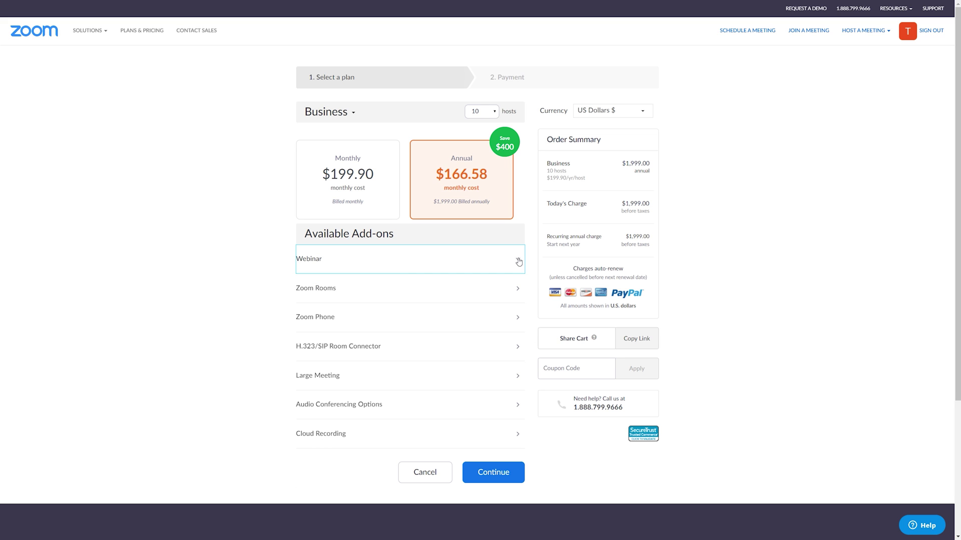
- Look at the pricing of the Zoom Rooms and Large Meeting add-ons, collapsing each one after viewing
{"action": "left_click", "coordinate": [520, 292]}
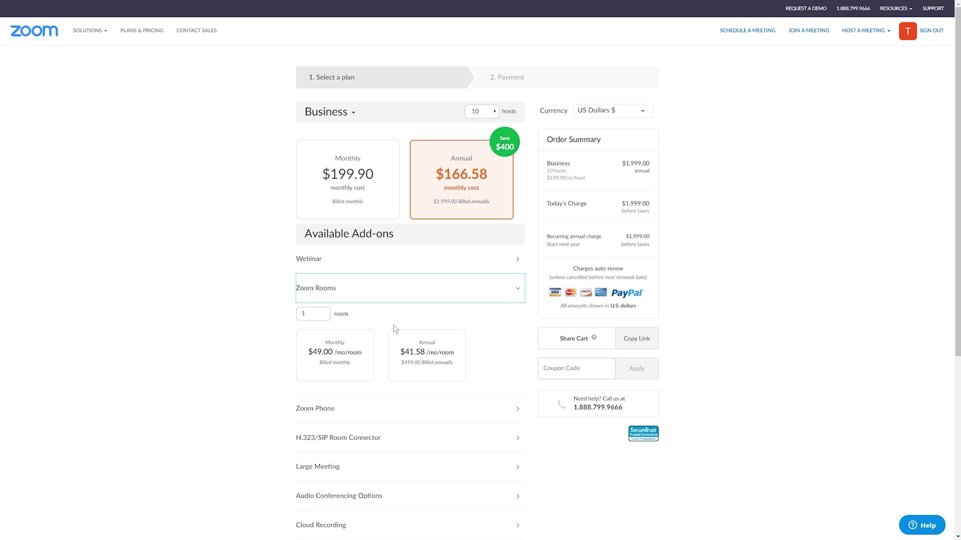
{"action": "left_click", "coordinate": [517, 295]}
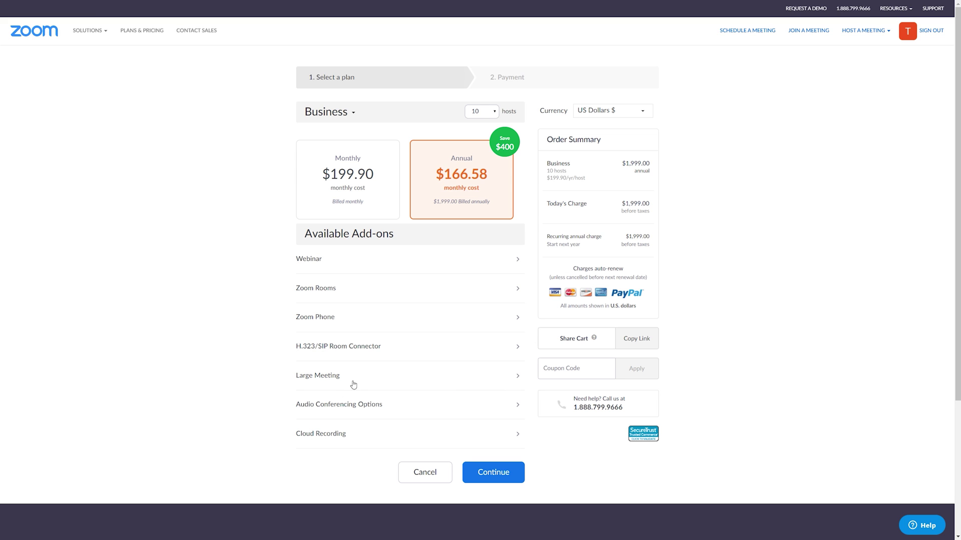
{"action": "left_click", "coordinate": [374, 381]}
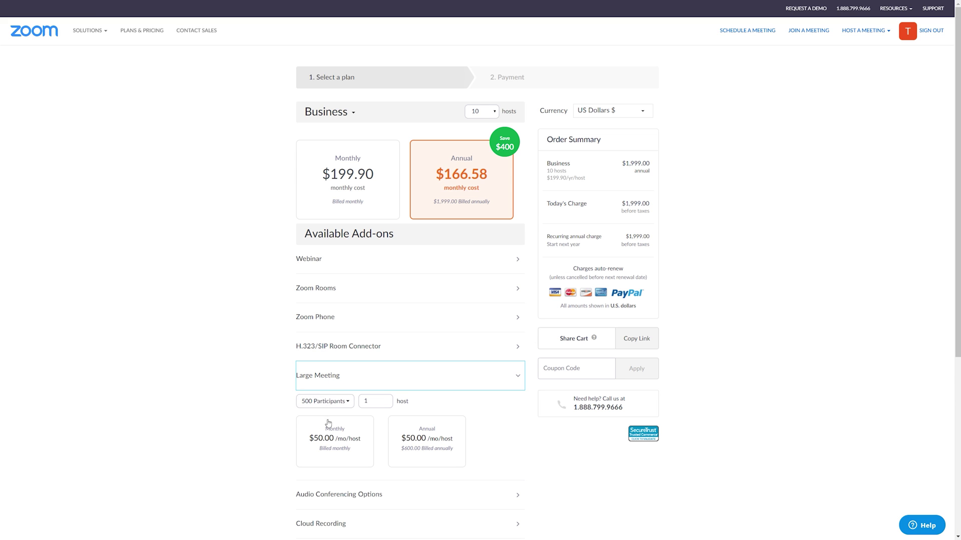
{"action": "left_click", "coordinate": [402, 376]}
{"action": "scroll", "coordinate": [350, 300], "scroll_direction": "down", "scroll_amount": 4}
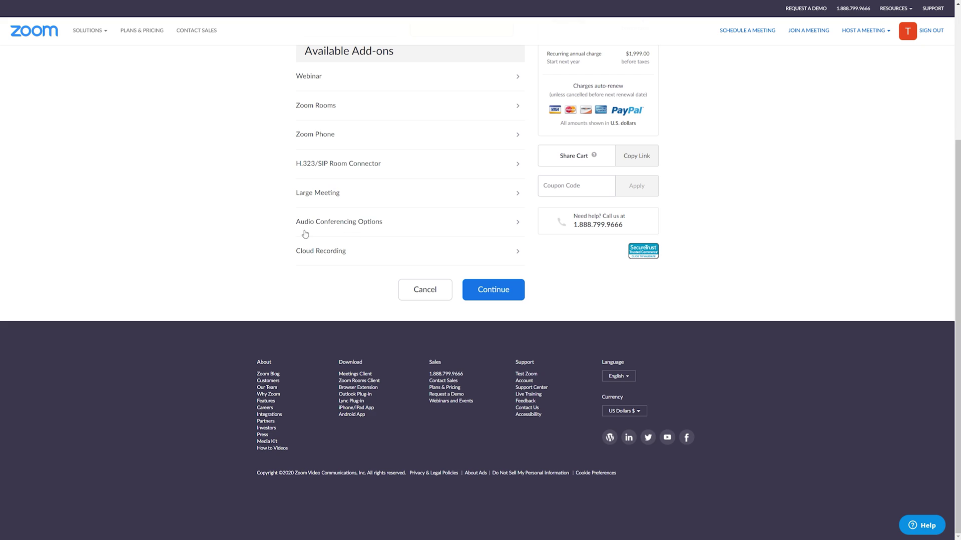
- Review the Audio Conferencing Options pricing and try the 100 GB Cloud Recording storage option at $40.00 per month on the Business plan
{"action": "left_click", "coordinate": [507, 230]}
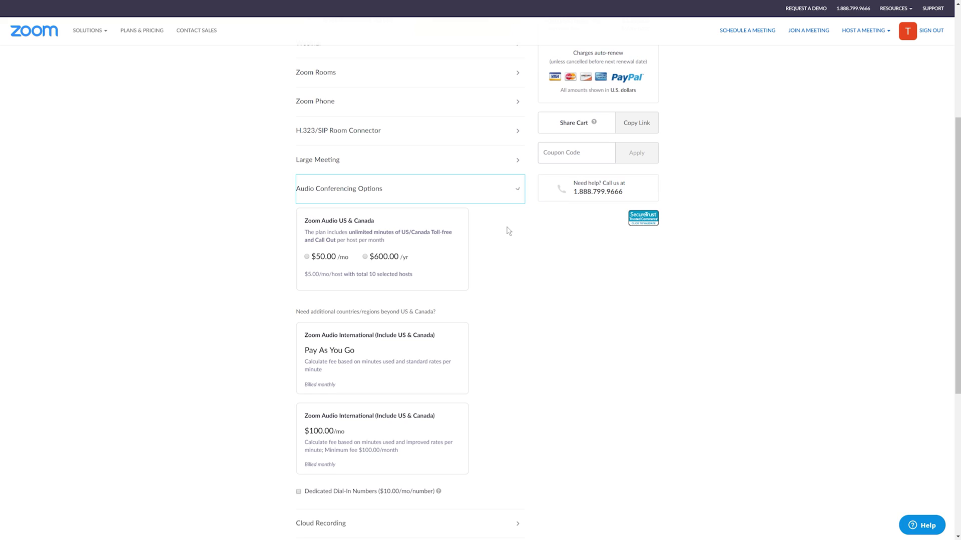
{"action": "left_click", "coordinate": [515, 198]}
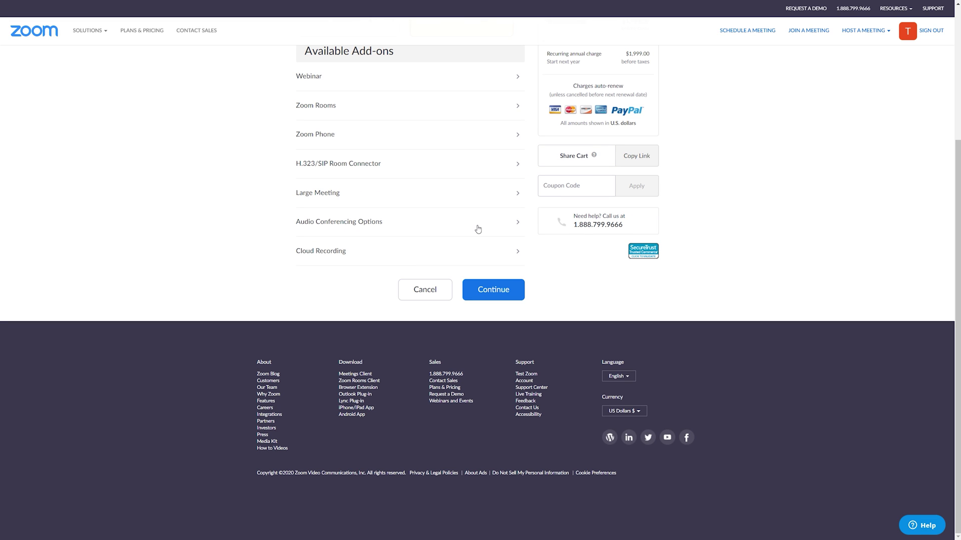
{"action": "left_click", "coordinate": [489, 261]}
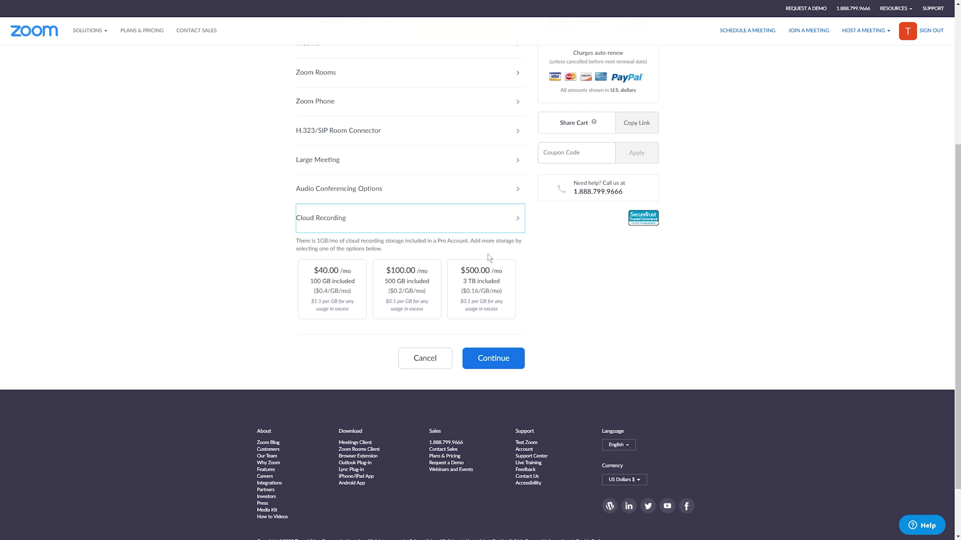
{"action": "left_click", "coordinate": [338, 299]}
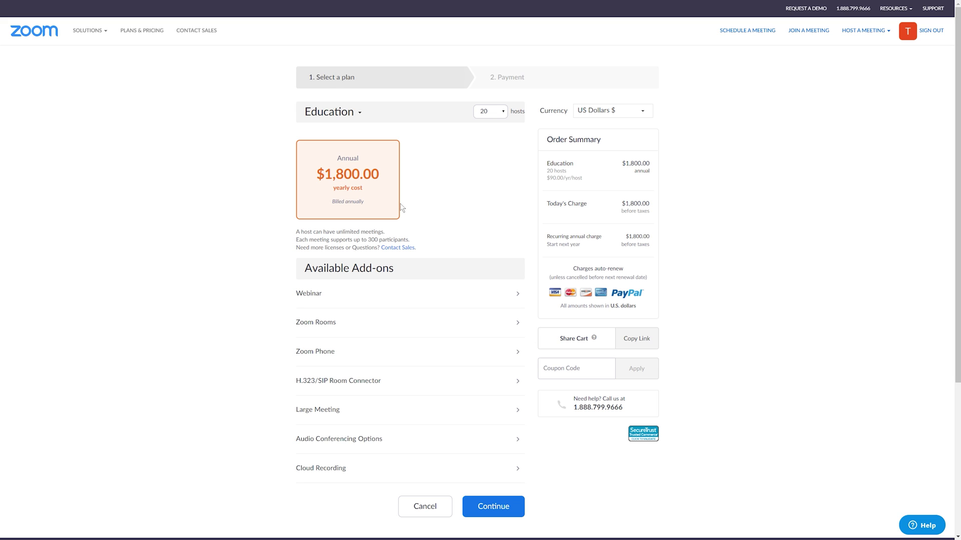
- Look through the Education plan's host counts and set the number of hosts to 100
{"action": "left_click", "coordinate": [493, 113]}
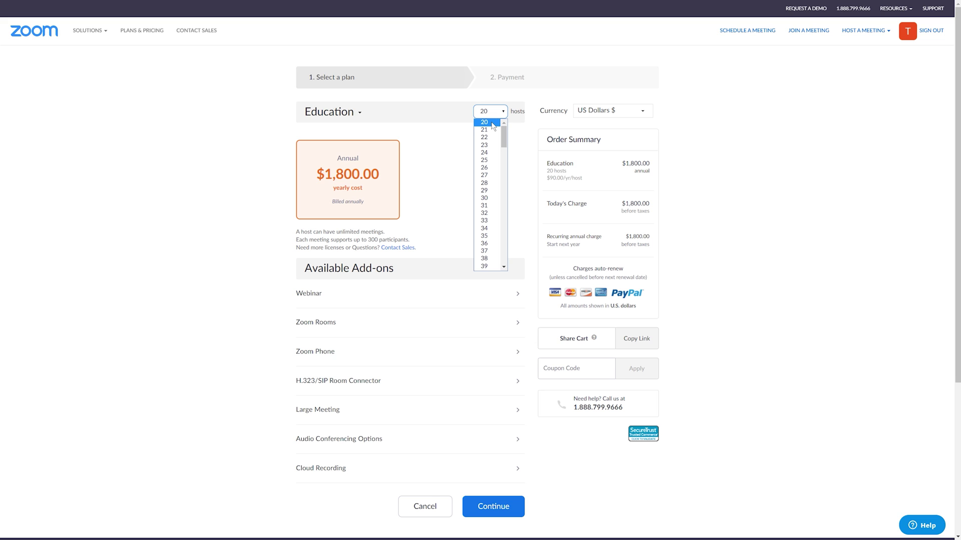
{"action": "left_click_drag", "start_coordinate": [504, 136], "coordinate": [507, 208]}
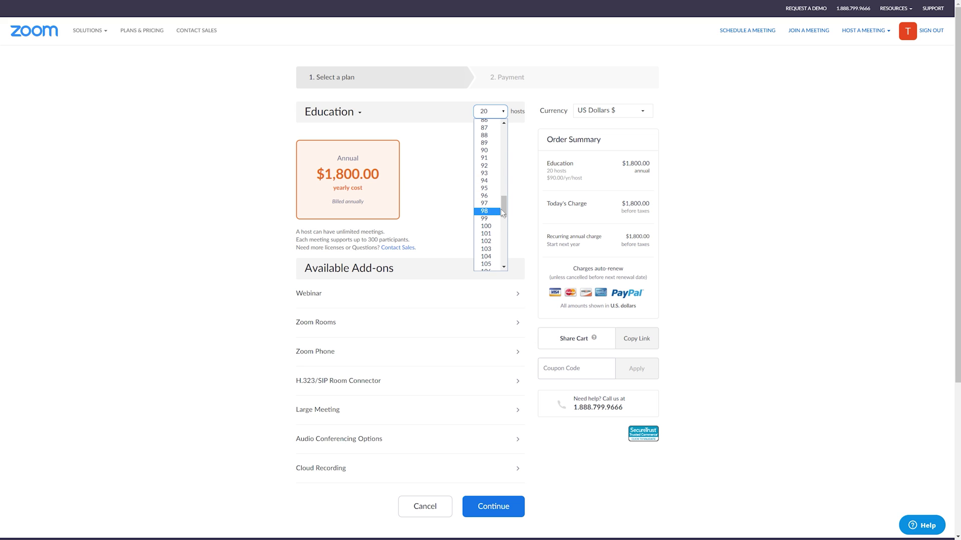
{"action": "mouse_move", "coordinate": [502, 205]}
{"action": "left_mouse_down"}
{"action": "mouse_move", "coordinate": [512, 255]}
{"action": "mouse_move", "coordinate": [511, 216]}
{"action": "left_mouse_up"}
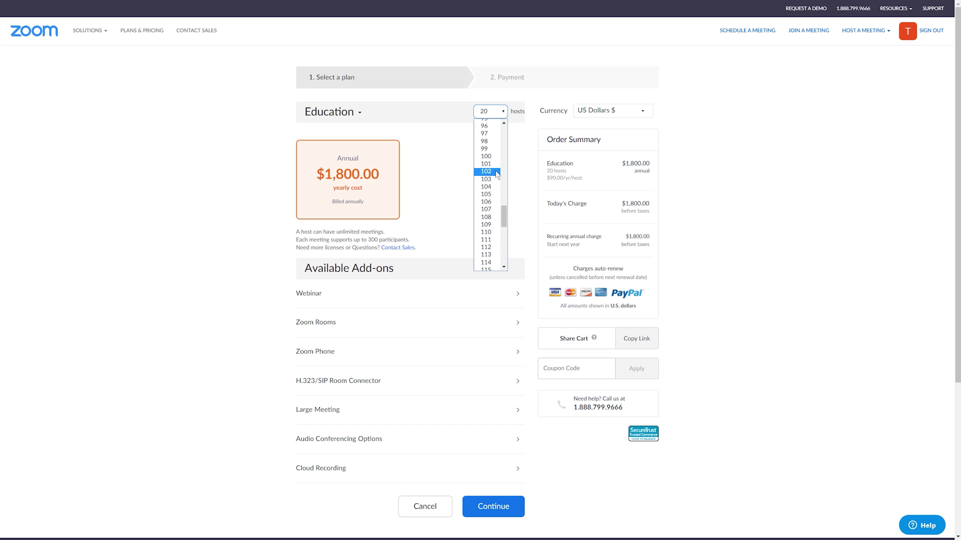
{"action": "left_click", "coordinate": [490, 161]}
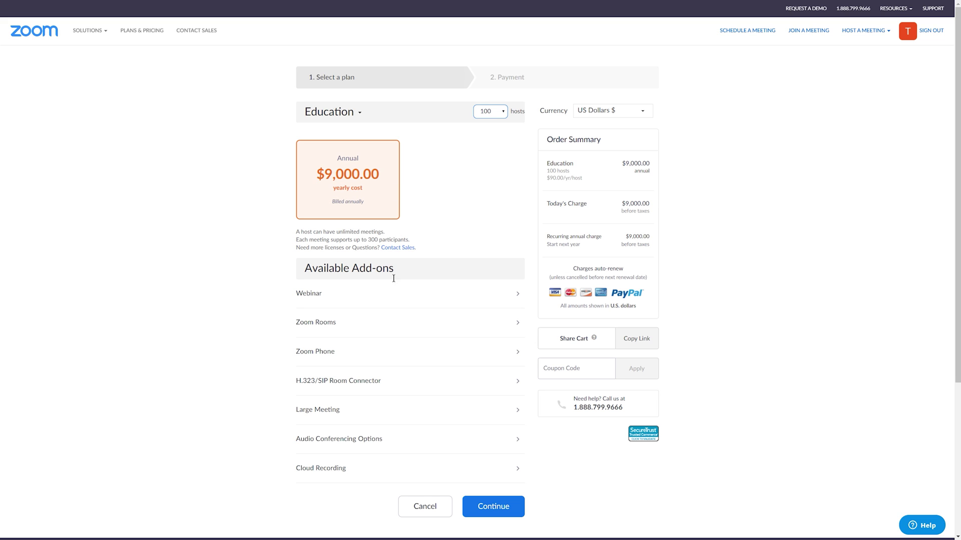
- Expand the Education plan's Cloud Recording add-on and read how much storage is included in the account
{"action": "scroll", "coordinate": [440, 392], "scroll_direction": "down", "scroll_amount": 2}
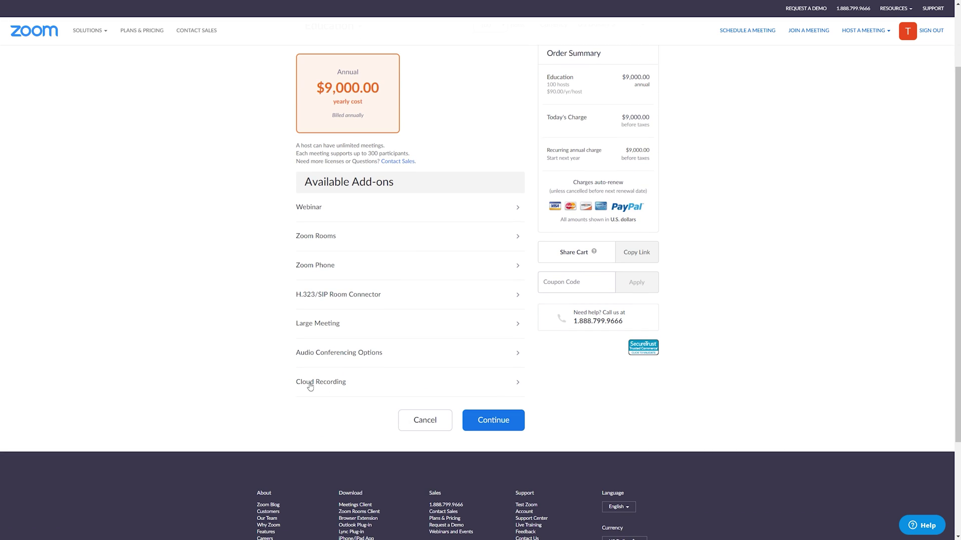
{"action": "left_click", "coordinate": [483, 393]}
{"action": "scroll", "coordinate": [367, 395], "scroll_direction": "down", "scroll_amount": 1}
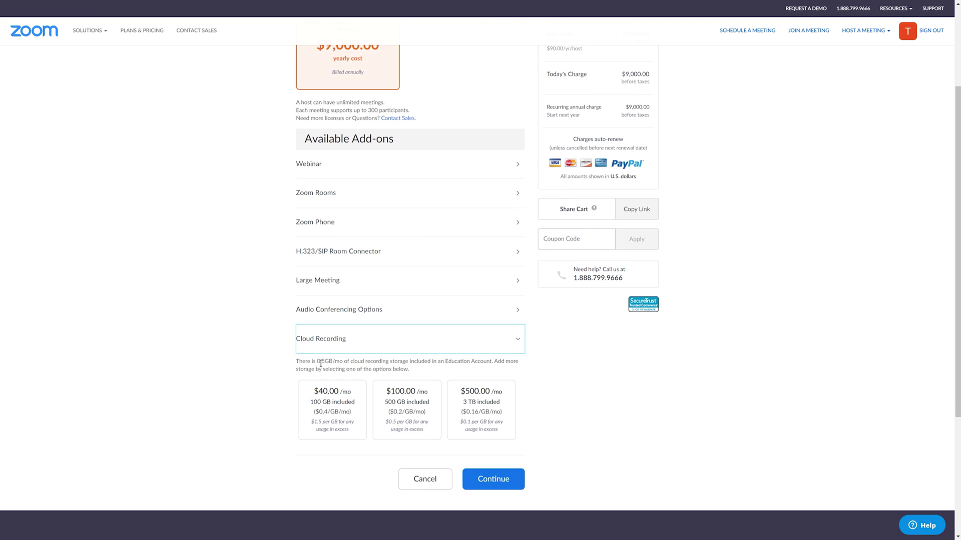
{"action": "left_click_drag", "start_coordinate": [299, 361], "coordinate": [433, 361]}
{"action": "left_click", "coordinate": [433, 362]}
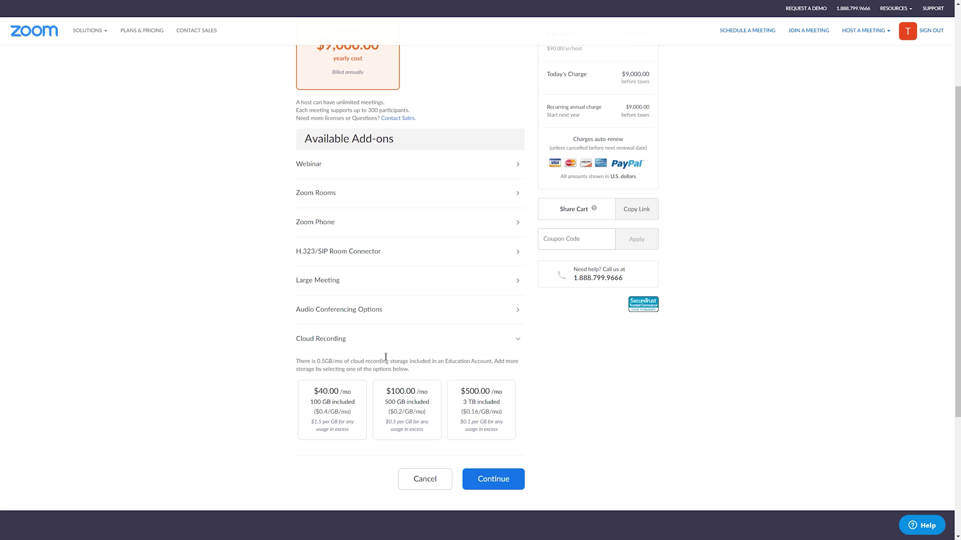
- Set the Education plan's number of hosts back to 20
{"action": "scroll", "coordinate": [439, 350], "scroll_direction": "up", "scroll_amount": 3}
{"action": "left_click", "coordinate": [498, 115]}
{"action": "scroll", "coordinate": [495, 164], "scroll_direction": "up", "scroll_amount": 10}
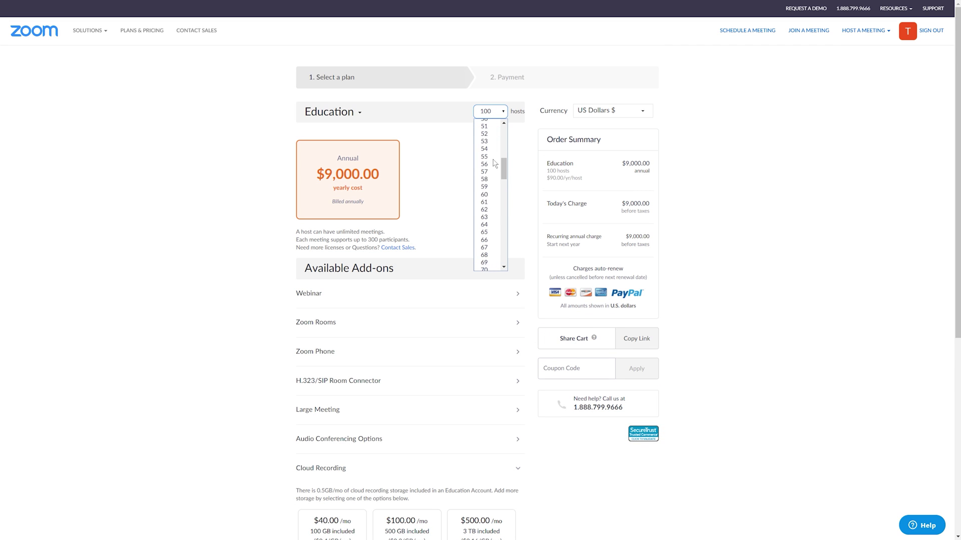
{"action": "scroll", "coordinate": [494, 160], "scroll_direction": "up", "scroll_amount": 1}
{"action": "left_click", "coordinate": [483, 129]}
- Add the 100 GB Cloud Recording option at $40.00 per month to the Education plan and review the order summary
{"action": "scroll", "coordinate": [631, 352], "scroll_direction": "down", "scroll_amount": 3}
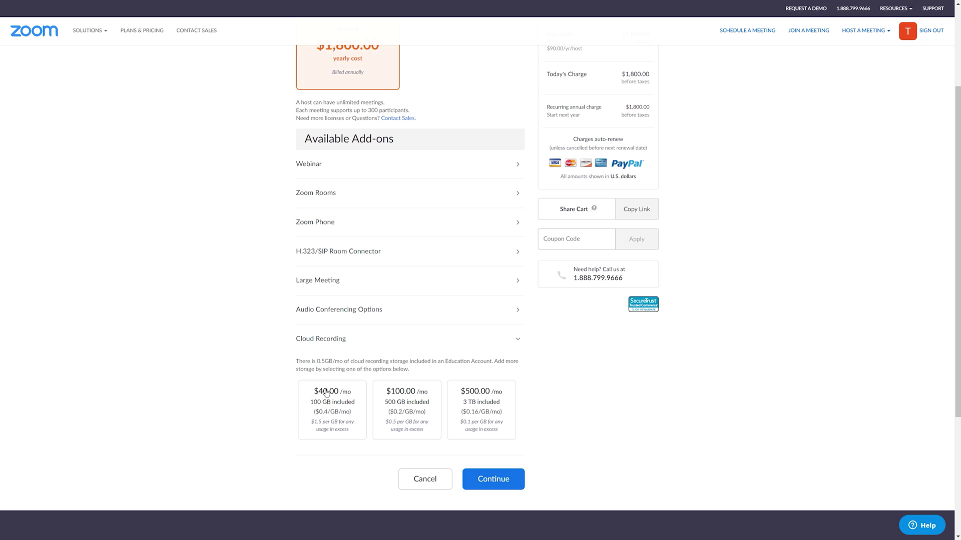
{"action": "left_click", "coordinate": [343, 421]}
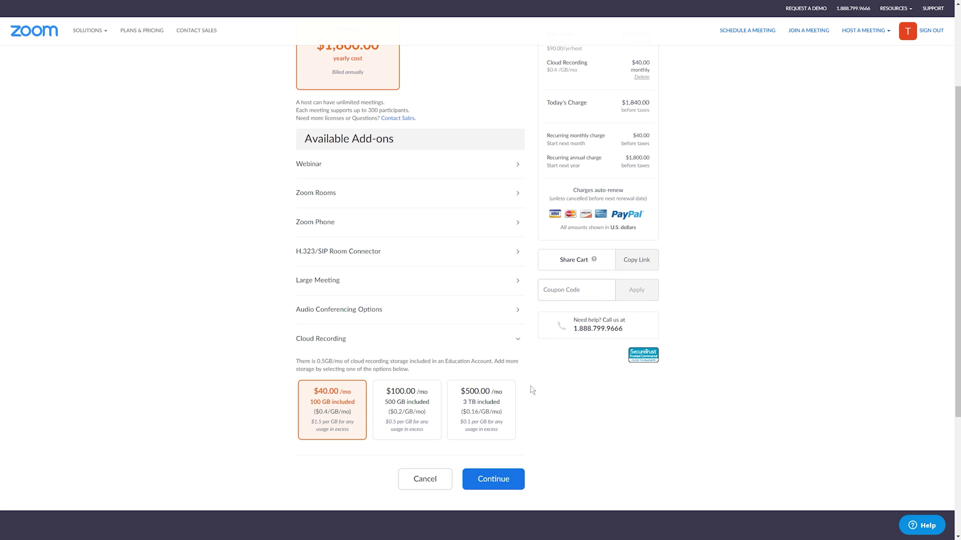
{"action": "scroll", "coordinate": [340, 387], "scroll_direction": "up", "scroll_amount": 3}
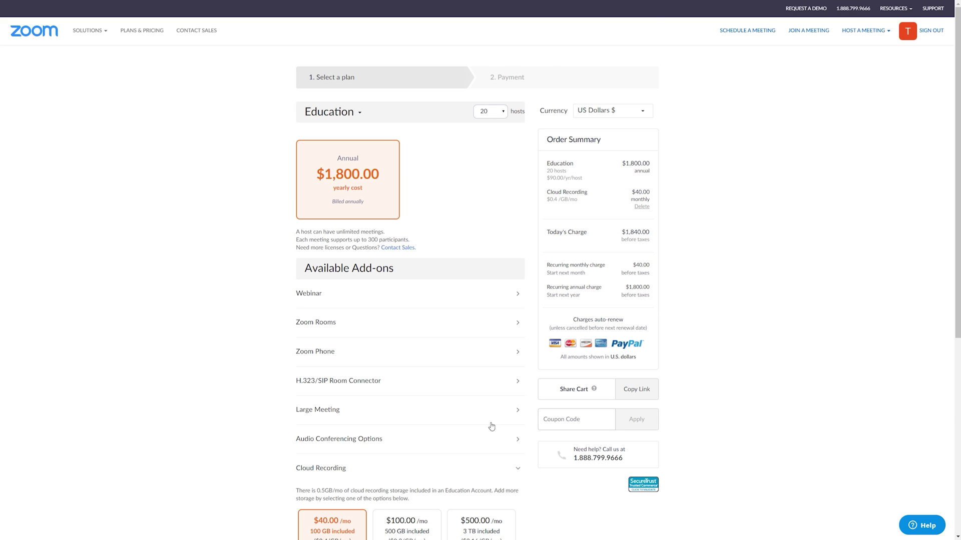
{"action": "scroll", "coordinate": [684, 474], "scroll_direction": "down", "scroll_amount": 3}
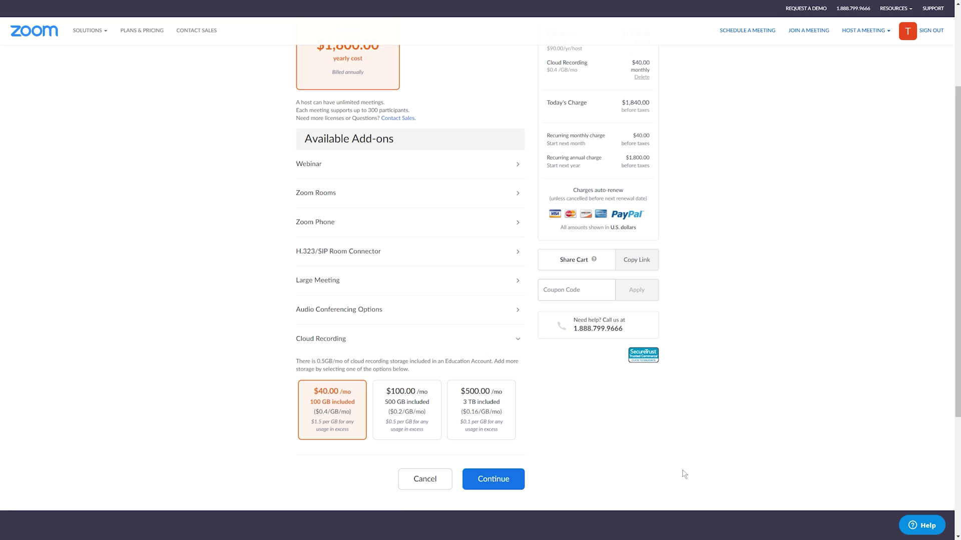
{"action": "scroll", "coordinate": [680, 475], "scroll_direction": "up", "scroll_amount": 3}
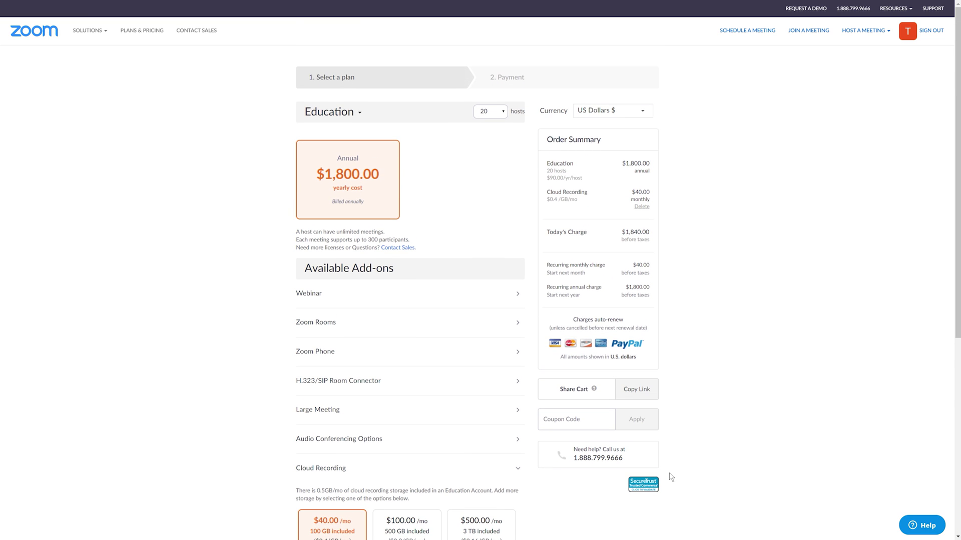